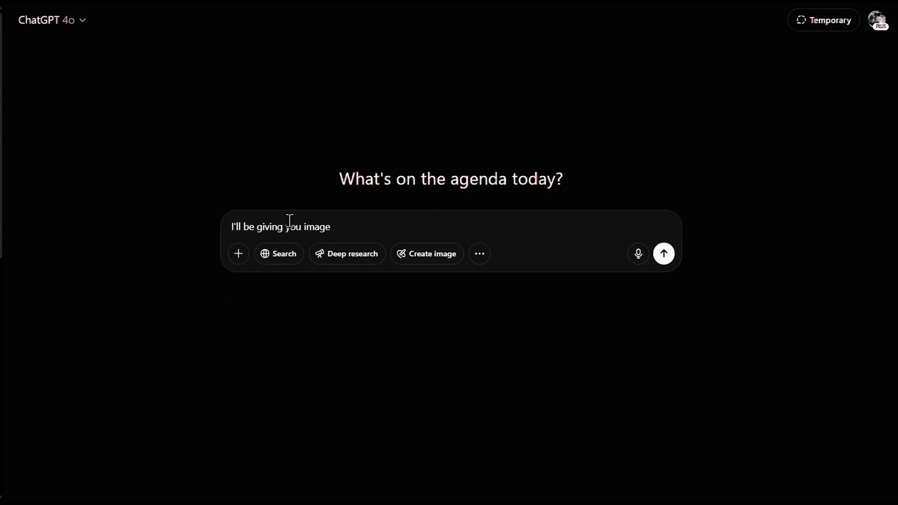
{"action": "type", "text": " of characters."}
Write the multi-line base-character prompt: instruction points, a styles explanation and a closing sentence
{"action": "key", "text": "shift+Return"}
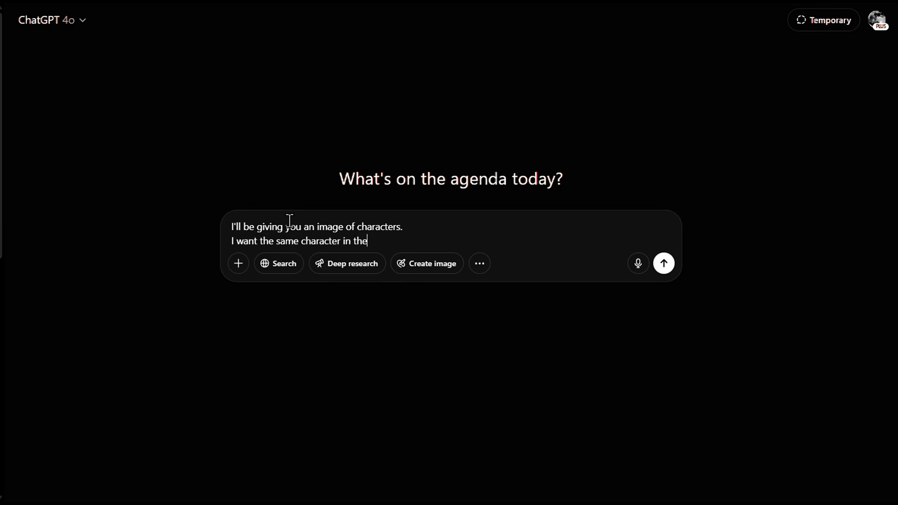
{"action": "type", "text": "ting."}
{"action": "key", "text": "shift+Return"}
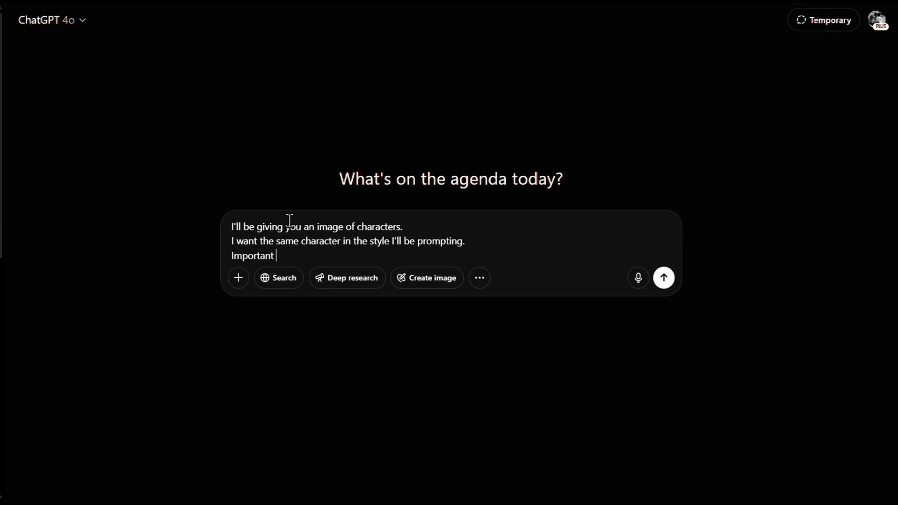
{"action": "type", "text": ":"}
{"action": "key", "text": "shift+Return"}
{"action": "type", "text": "- generate with transparent backgro"}
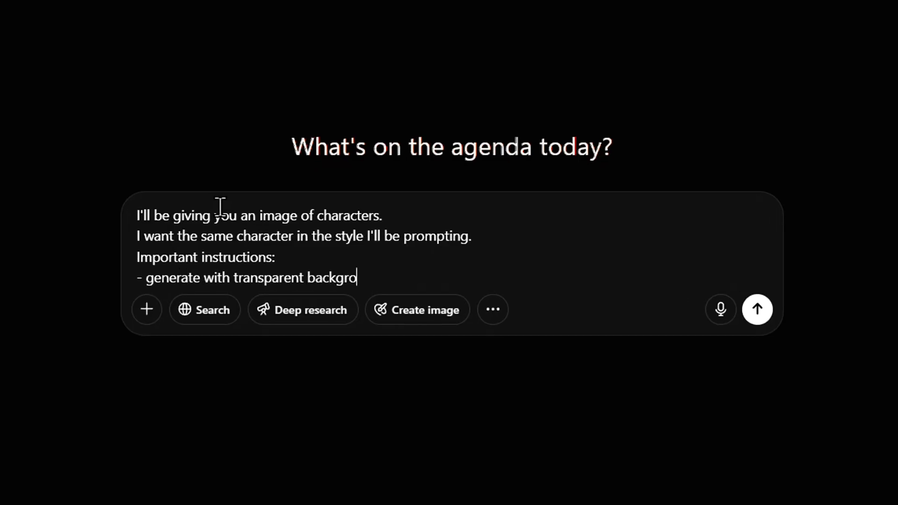
{"action": "type", "text": "und"}
{"action": "key", "text": "shift+Return"}
{"action": "type", "text": "- "}
{"action": "type", "text": " body)"}
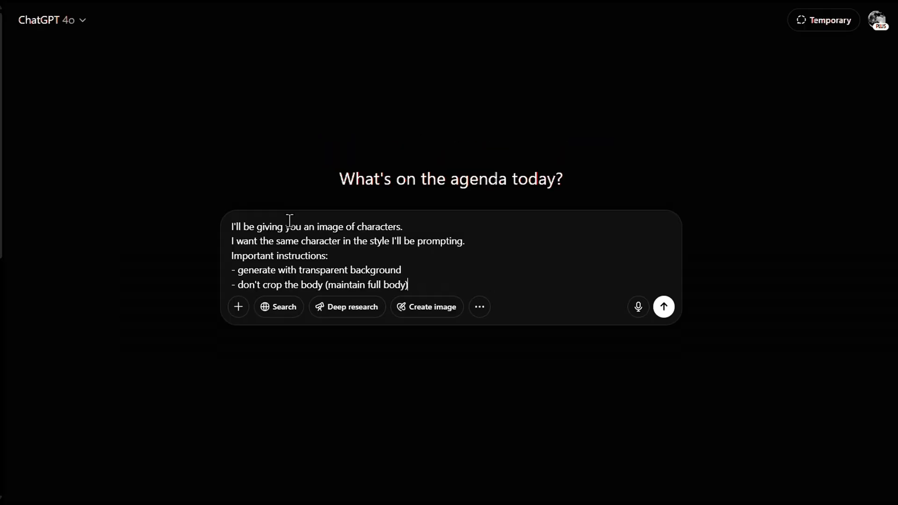
{"action": "key", "text": "shift+Return"}
{"action": "key", "text": "shift+Return"}
{"action": "type", "text": "Everytime, I'll provide you with a desired style:"}
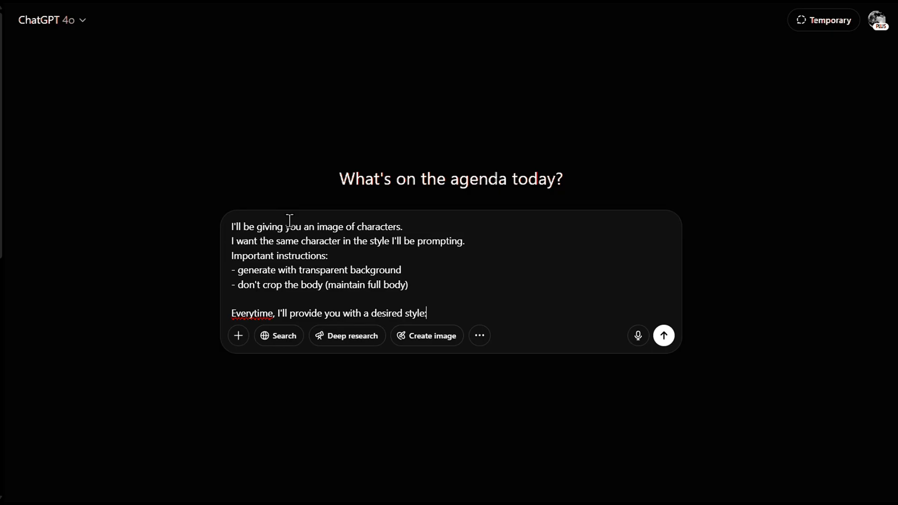
{"action": "type", "text": "."}
{"action": "key", "text": "shift+Return"}
{"action": "key", "text": "shift+Return"}
{"action": "type", "text": "Here is the base "}
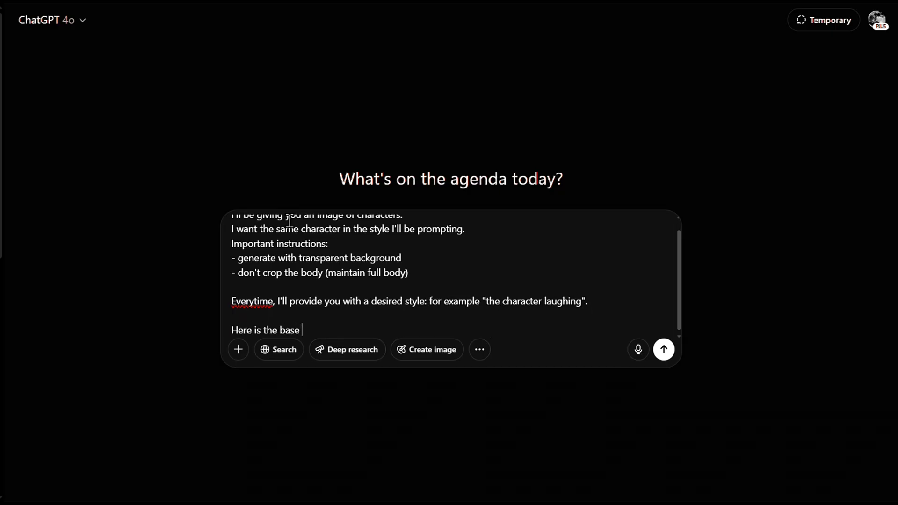
{"action": "type", "text": "lau"}
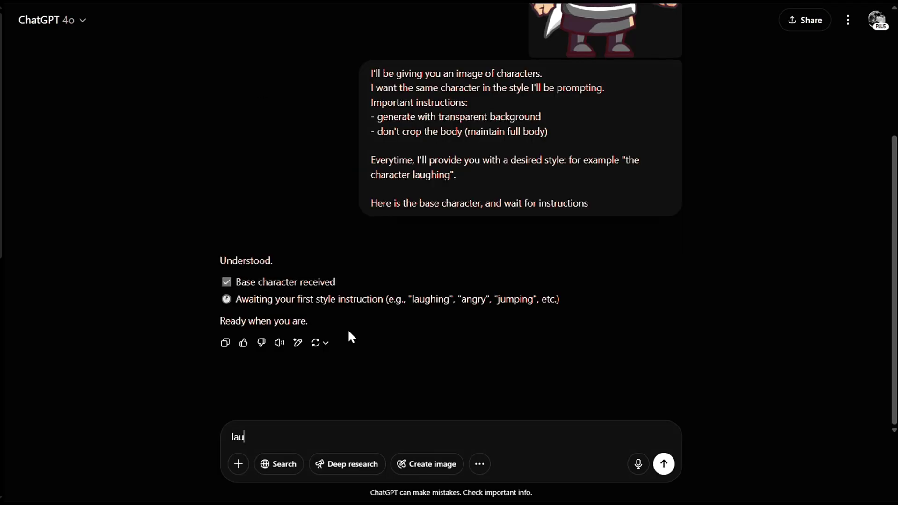
{"action": "type", "text": "ghing"}
Send the laughing, crying, eating-a-sandwich and drinking-a-soda pose prompts to ChatGPT in turn
{"action": "key", "text": "Return"}
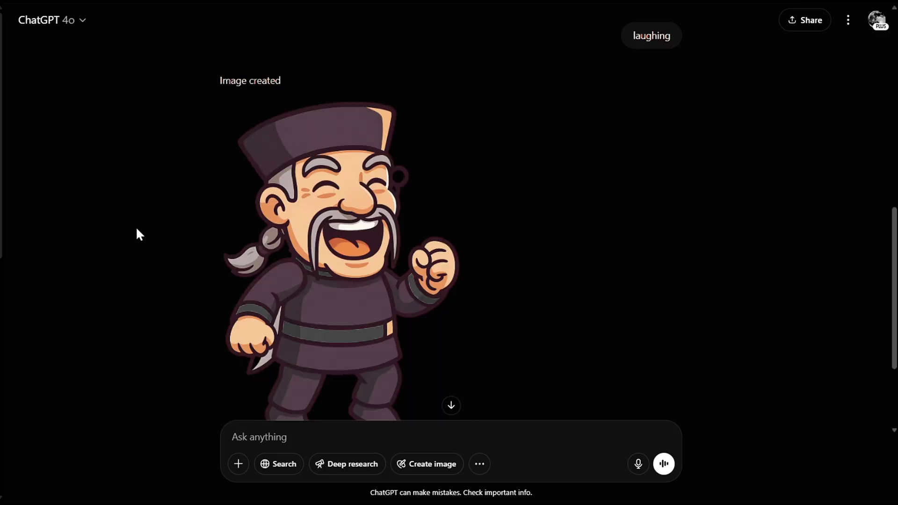
{"action": "scroll", "coordinate": [323, 435], "scroll_direction": "down", "scroll_amount": 1}
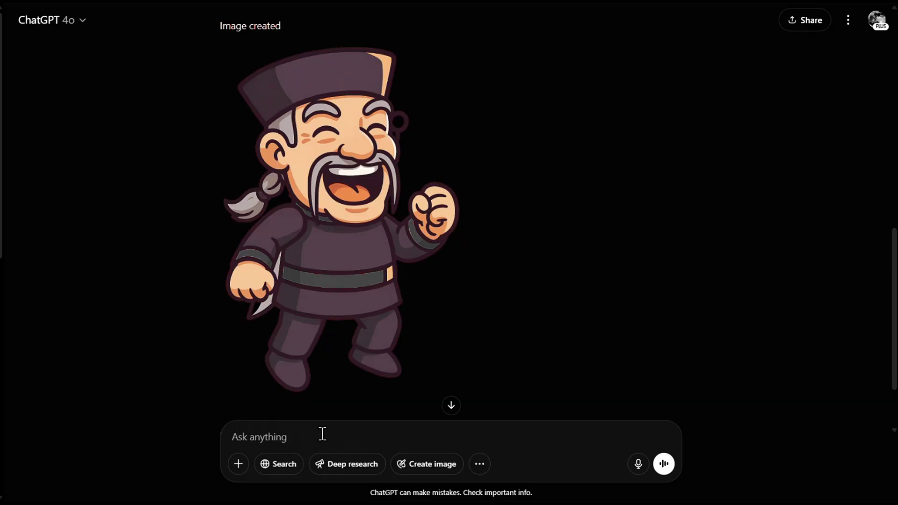
{"action": "type", "text": "crying"}
{"action": "key", "text": "Return"}
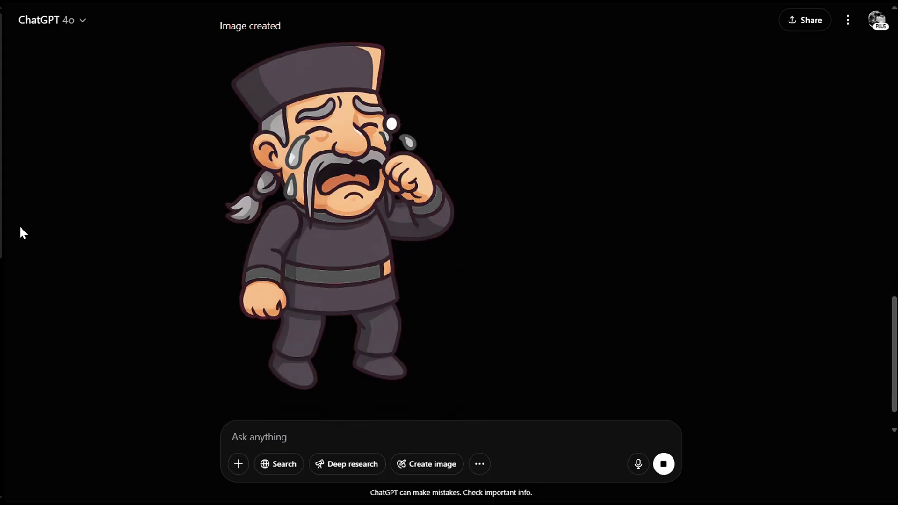
{"action": "type", "text": "eating a sandwich"}
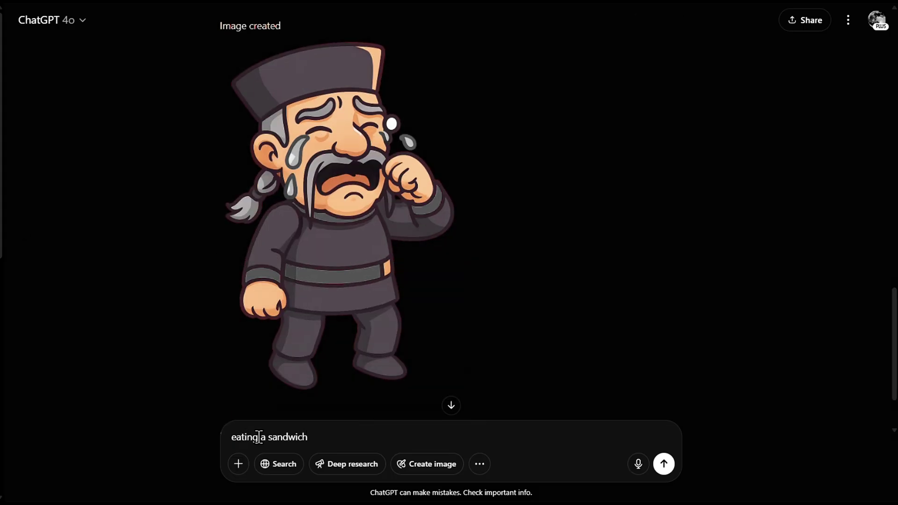
{"action": "key", "text": "Return"}
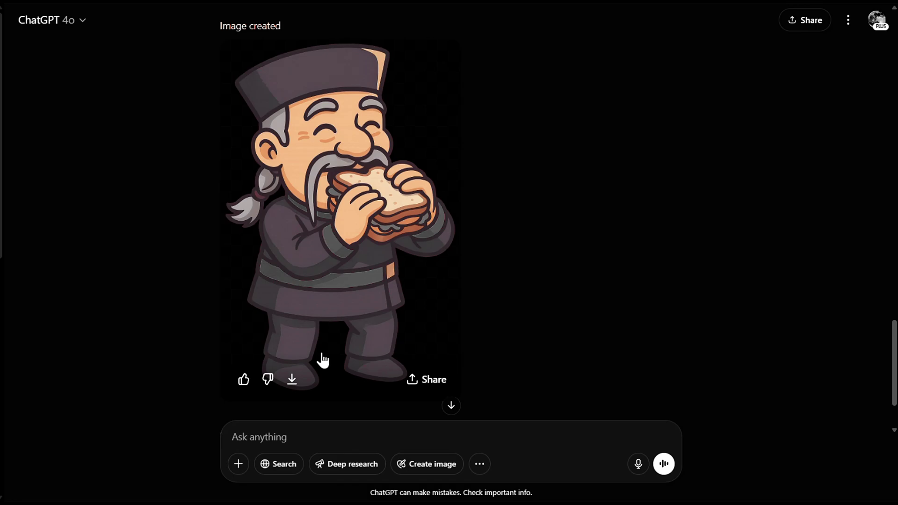
{"action": "type", "text": "dr"}
{"action": "type", "text": " soda"}
{"action": "key", "text": "Return"}
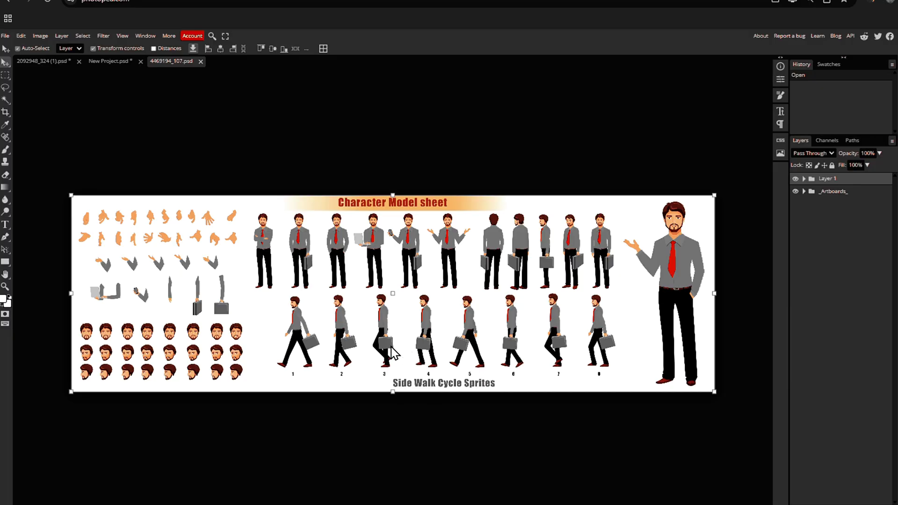
Select the model sheet's white background layer and delete it
{"action": "left_click", "coordinate": [303, 329]}
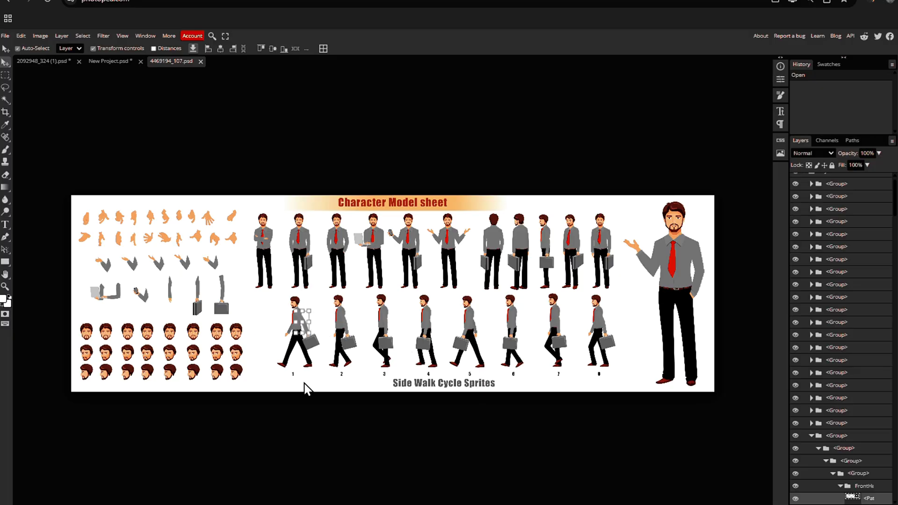
{"action": "left_click_drag", "start_coordinate": [305, 395], "coordinate": [298, 455]}
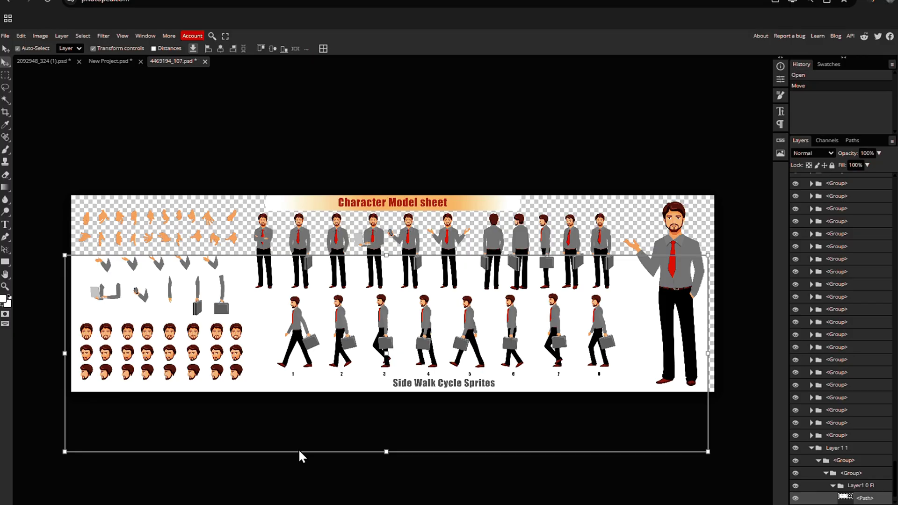
{"action": "key", "text": "Delete"}
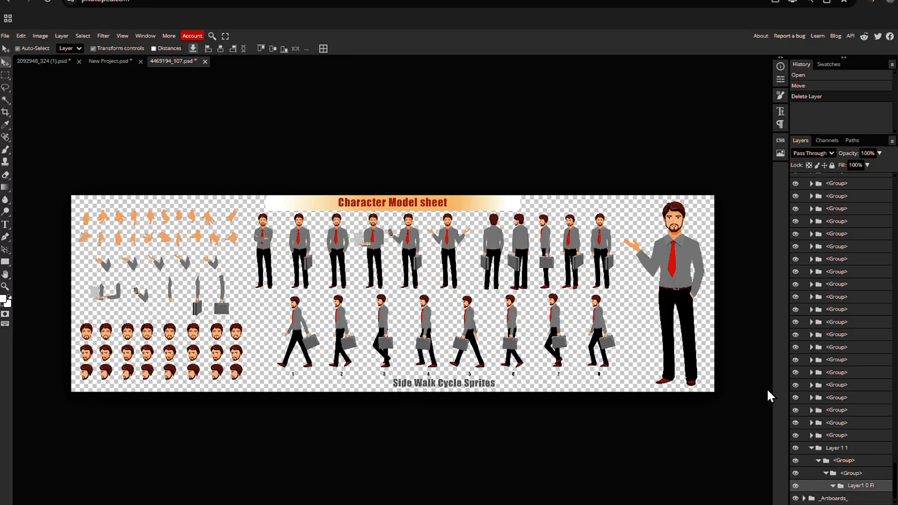
Find the first walk-cycle figure's group, rename it walk1, and collapse it
{"action": "left_click", "coordinate": [300, 335]}
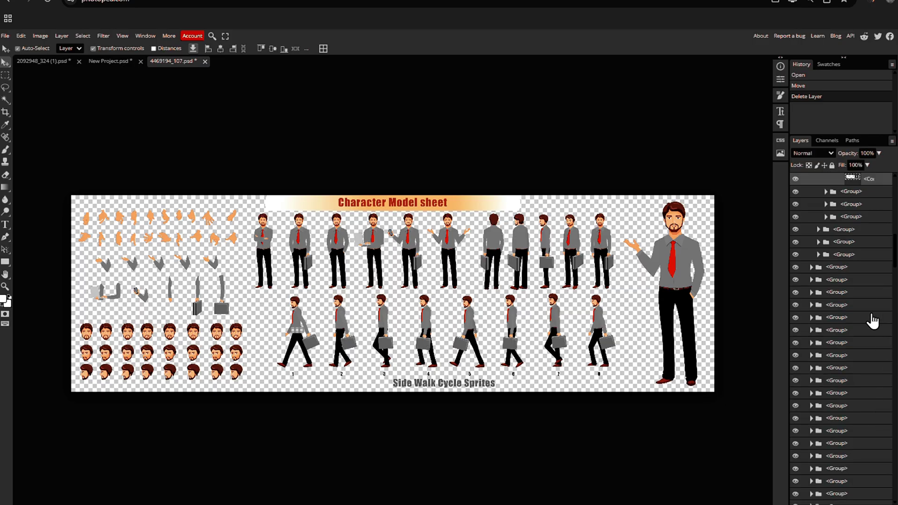
{"action": "scroll", "coordinate": [867, 305], "scroll_direction": "up", "scroll_amount": 4}
{"action": "scroll", "coordinate": [863, 290], "scroll_direction": "up", "scroll_amount": 2}
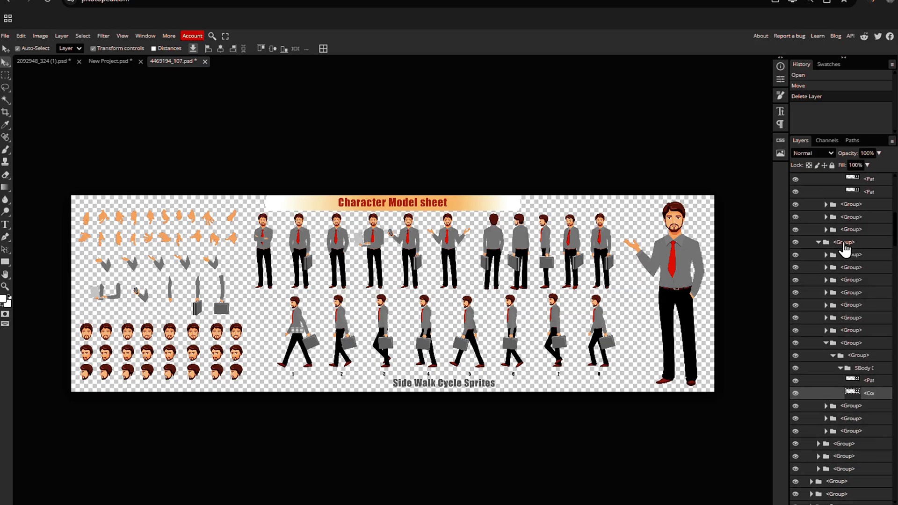
{"action": "left_click", "coordinate": [846, 246]}
{"action": "scroll", "coordinate": [845, 246], "scroll_direction": "up", "scroll_amount": 4}
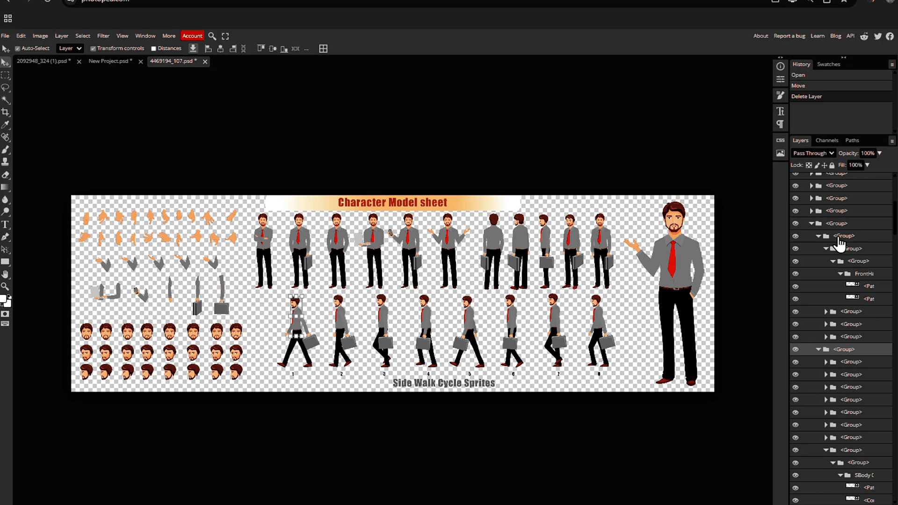
{"action": "left_click", "coordinate": [839, 226]}
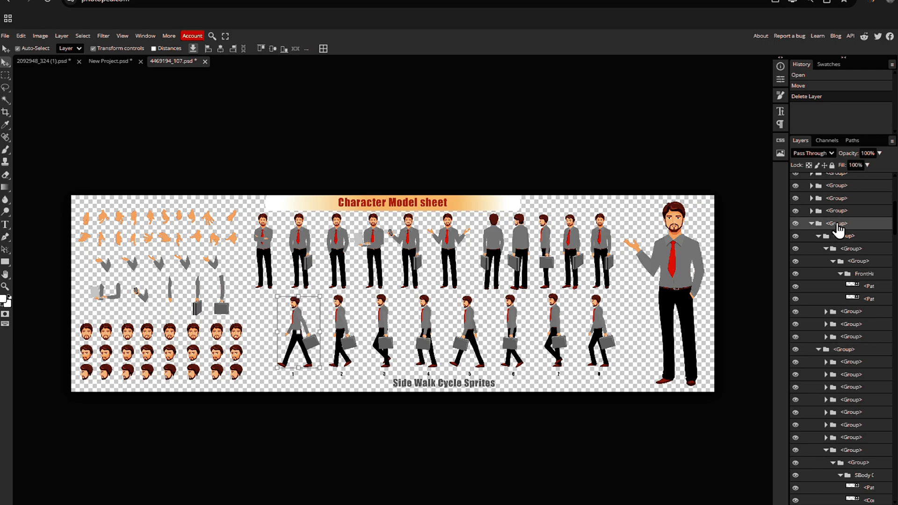
{"action": "scroll", "coordinate": [840, 230], "scroll_direction": "down", "scroll_amount": 4}
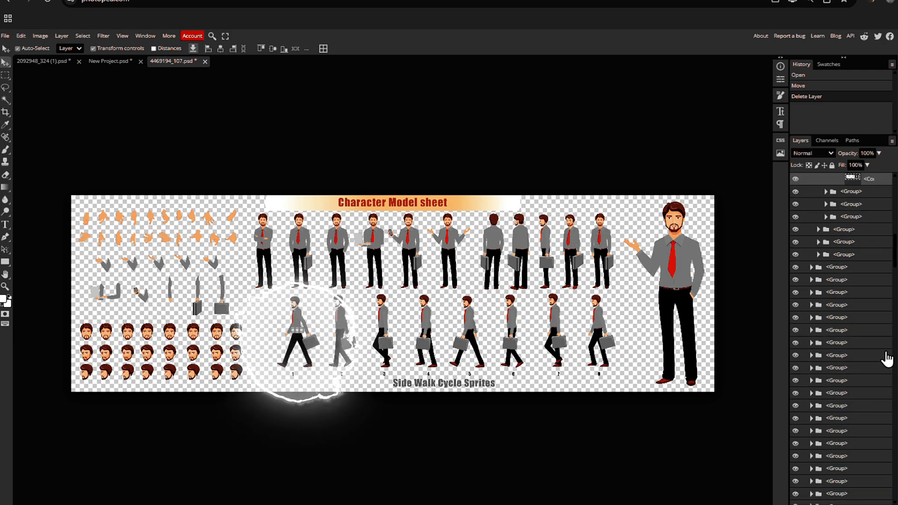
{"action": "left_click", "coordinate": [846, 243]}
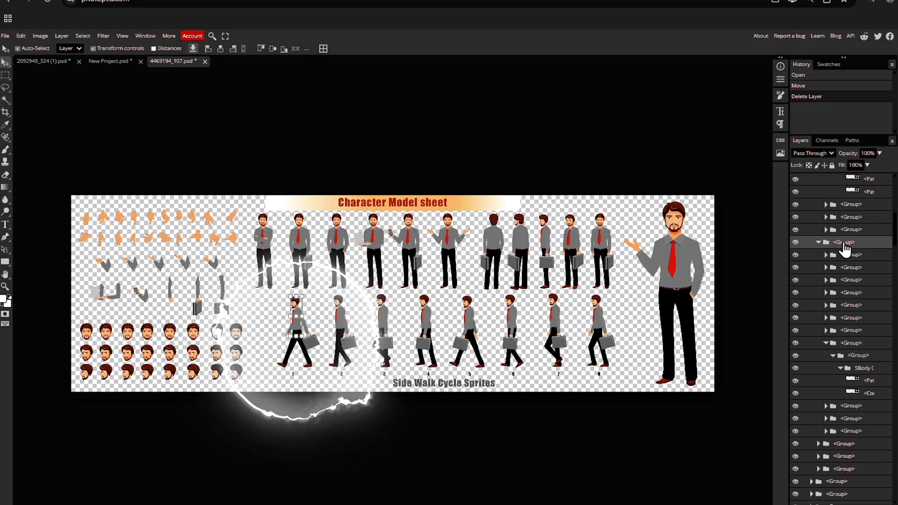
{"action": "scroll", "coordinate": [840, 237], "scroll_direction": "up", "scroll_amount": 4}
{"action": "left_click", "coordinate": [837, 225]}
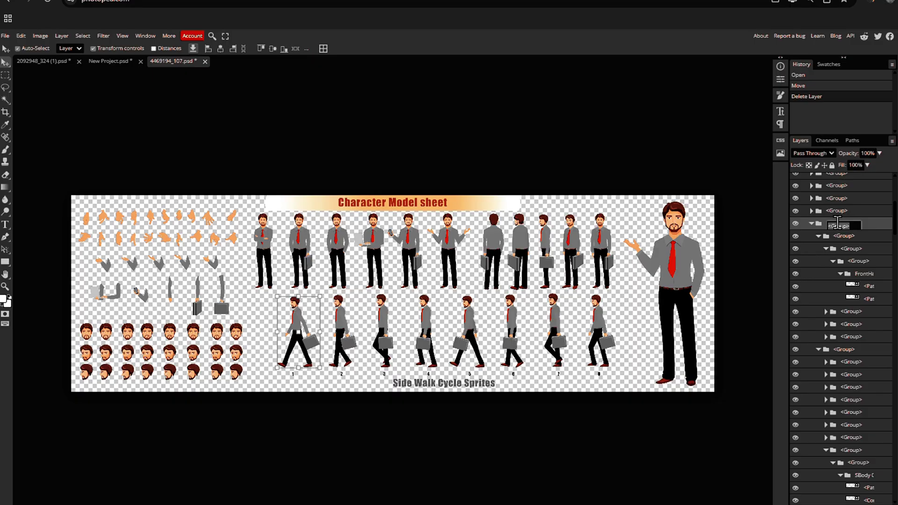
{"action": "type", "text": "walk1"}
{"action": "key", "text": "Return"}
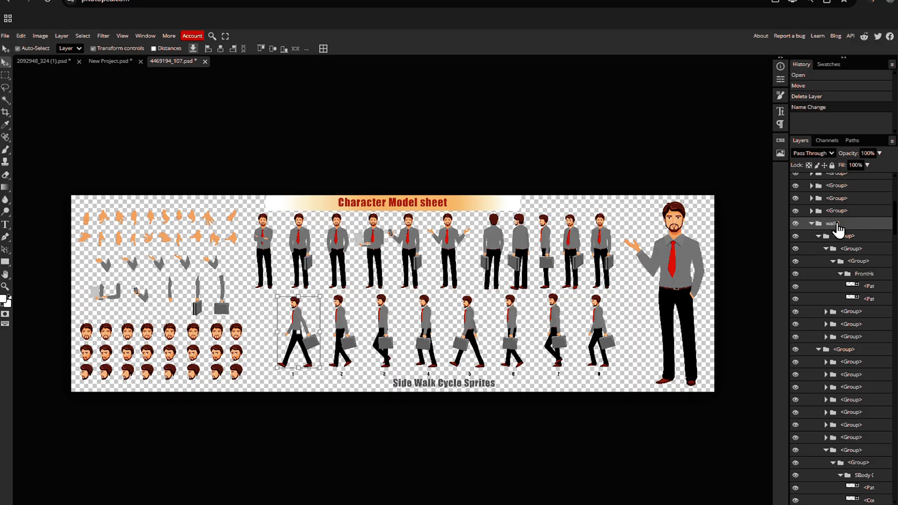
{"action": "left_click", "coordinate": [812, 223]}
Rename the remaining walk-cycle figure groups up to walk8 and collapse the layer tree
{"action": "left_click", "coordinate": [840, 252]}
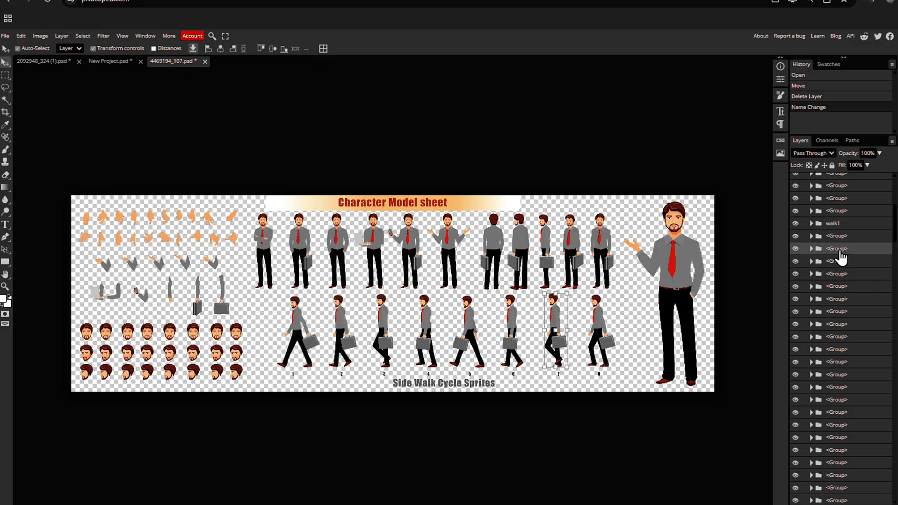
{"action": "left_click", "coordinate": [341, 331]}
{"action": "left_click", "coordinate": [834, 312]}
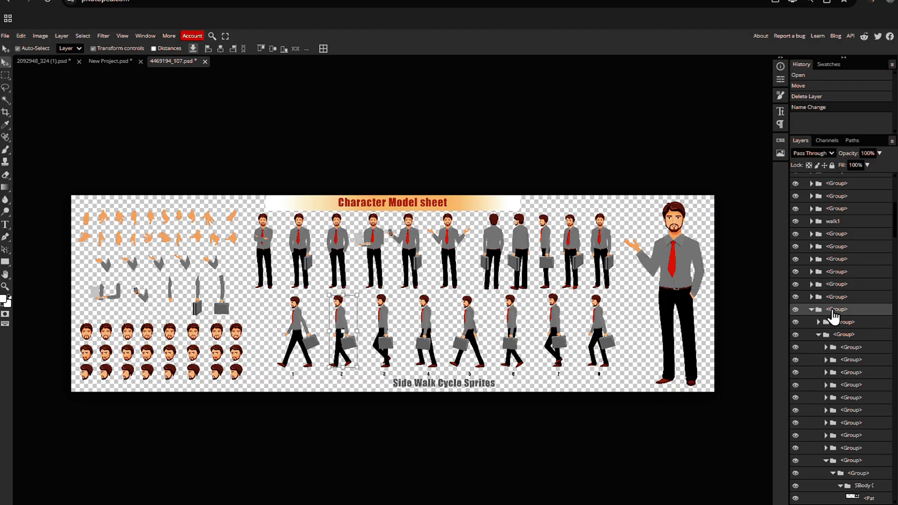
{"action": "key", "text": "Return"}
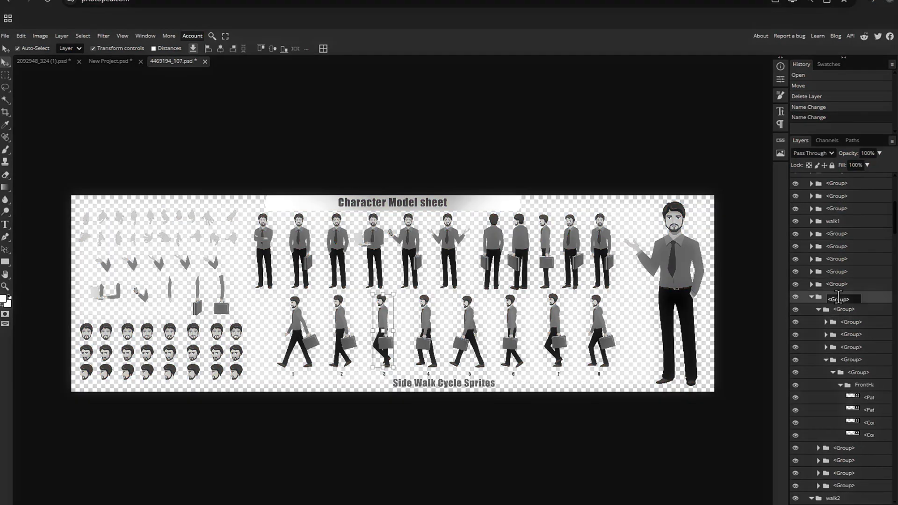
{"action": "double_click", "coordinate": [839, 286]}
{"action": "key", "text": "Return"}
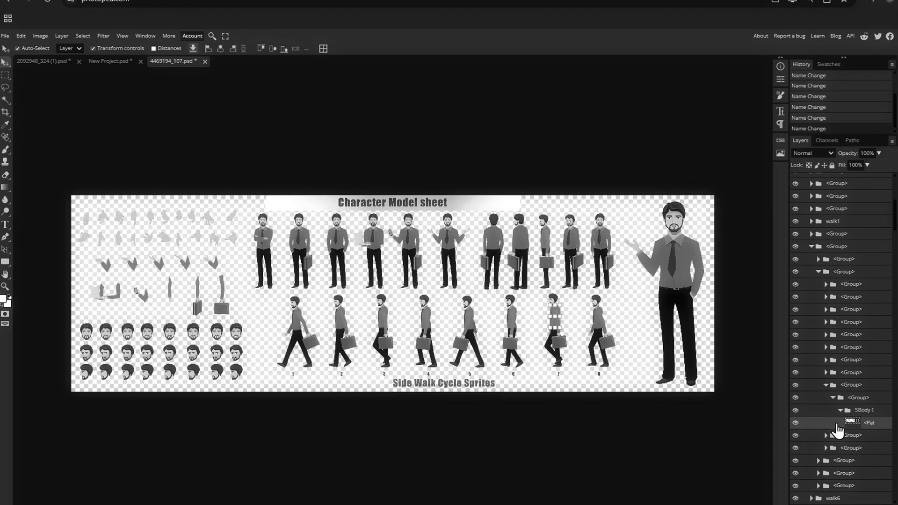
{"action": "left_click", "coordinate": [846, 410]}
{"action": "left_click", "coordinate": [811, 234]}
Hide the briefcase groups of walking figures 1 through 7 with their eye icons
{"action": "left_click", "coordinate": [832, 221]}
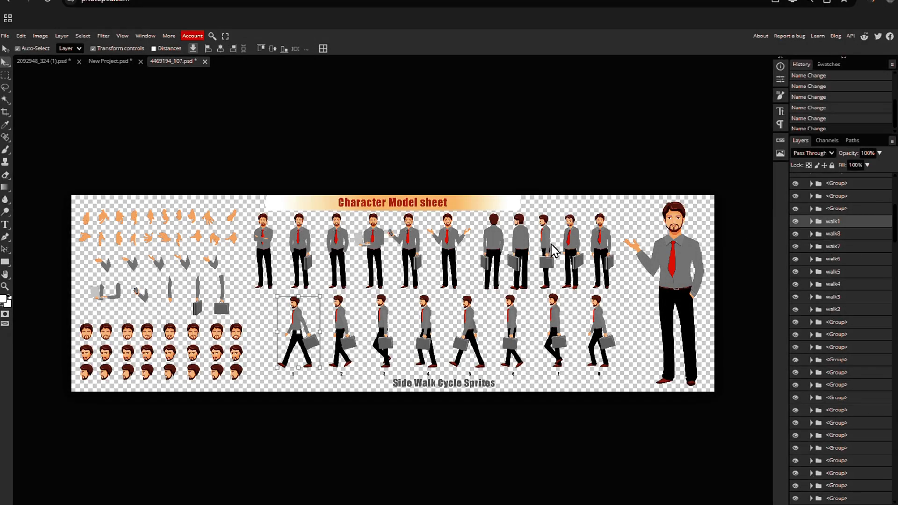
{"action": "scroll", "coordinate": [314, 344], "scroll_direction": "up", "scroll_amount": 2}
{"action": "scroll", "coordinate": [257, 379], "scroll_direction": "up", "scroll_amount": 2}
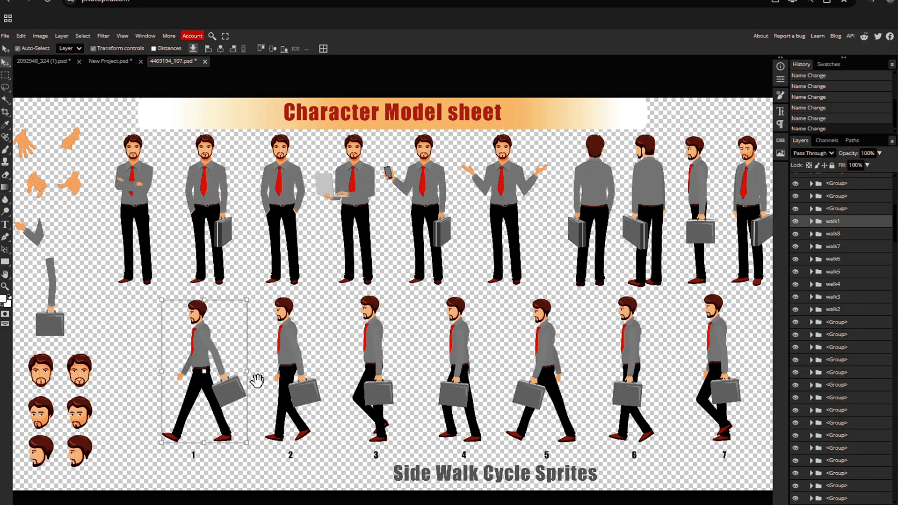
{"action": "scroll", "coordinate": [228, 312], "scroll_direction": "up", "scroll_amount": 2}
{"action": "left_click", "coordinate": [209, 316]}
{"action": "key", "text": "ctrl+t"}
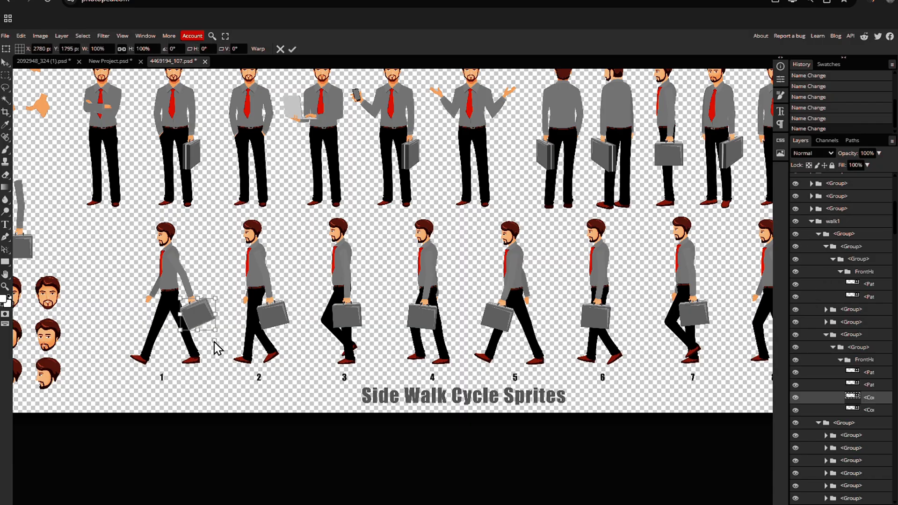
{"action": "key", "text": "Escape"}
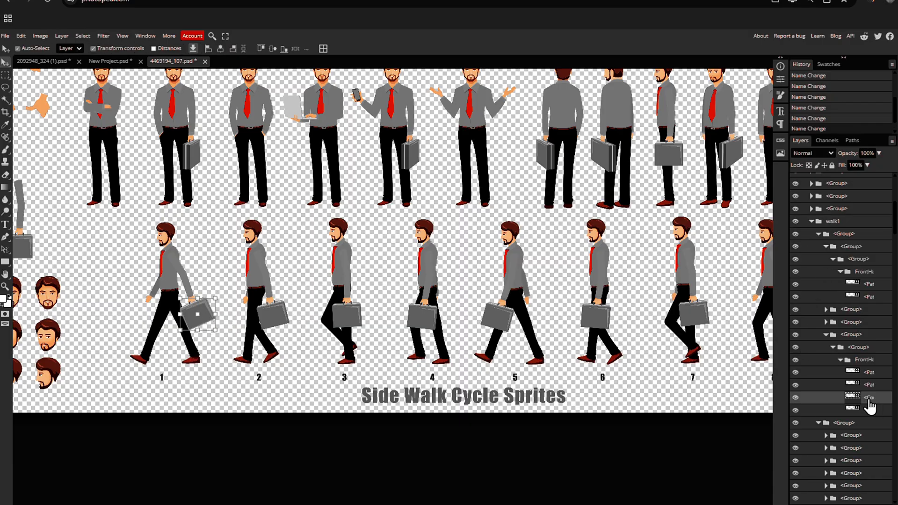
{"action": "left_click", "coordinate": [862, 347]}
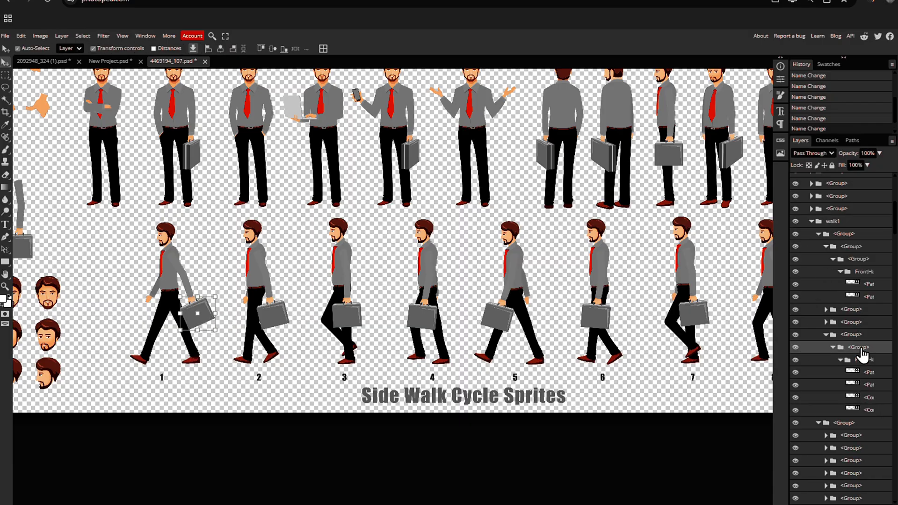
{"action": "left_click", "coordinate": [794, 348]}
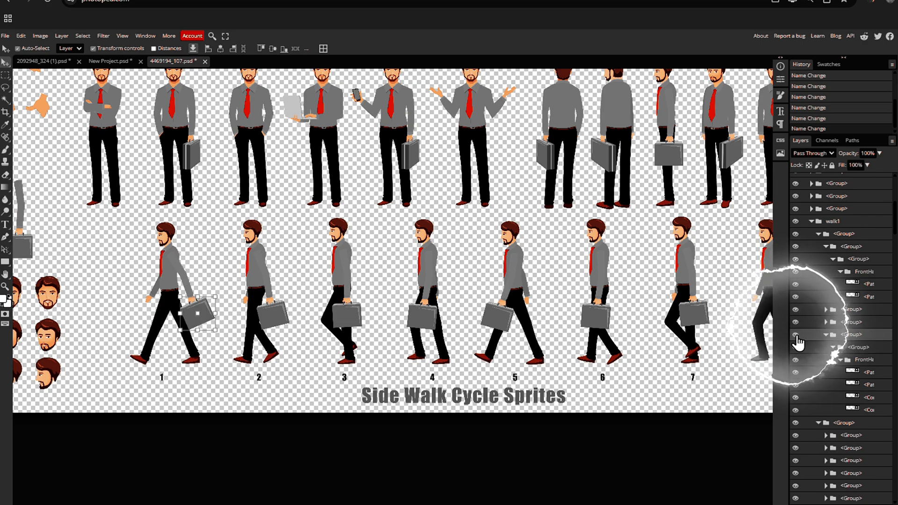
{"action": "left_click", "coordinate": [796, 336]}
{"action": "left_click", "coordinate": [797, 336]}
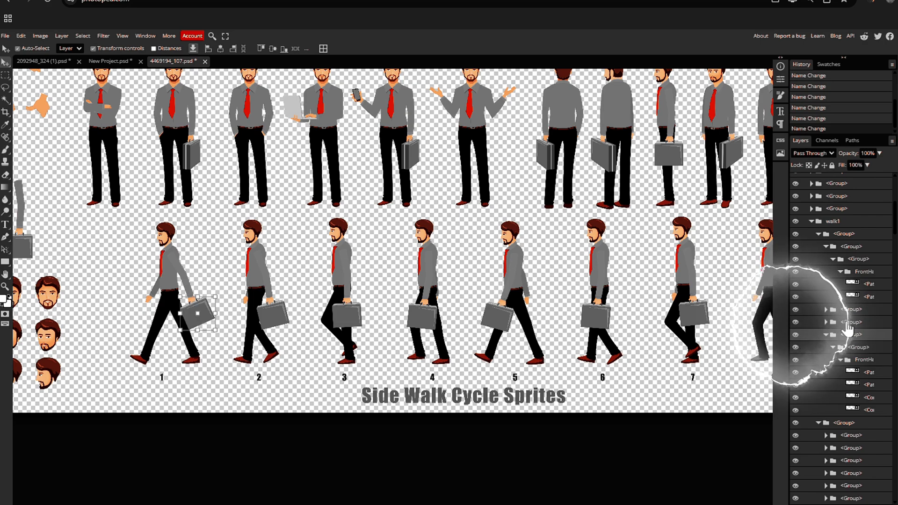
{"action": "left_click", "coordinate": [797, 323]}
{"action": "left_click", "coordinate": [796, 335]}
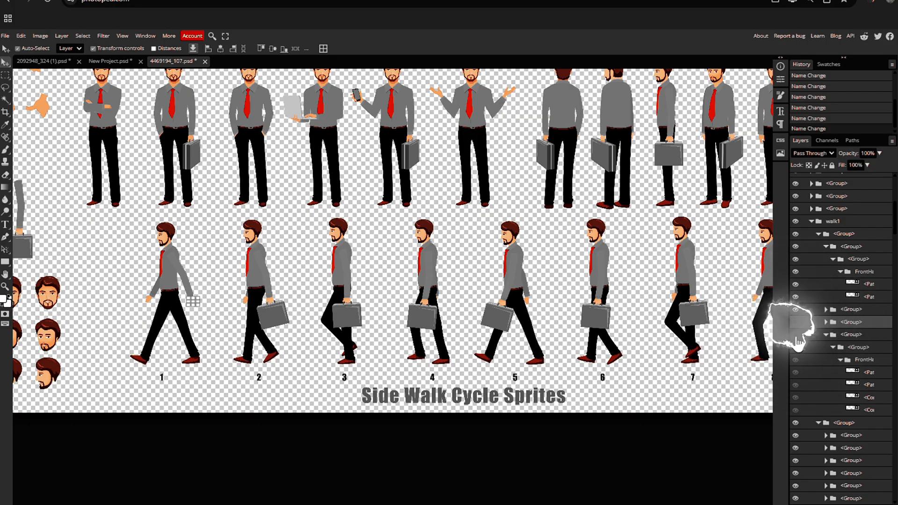
{"action": "left_click", "coordinate": [273, 321]}
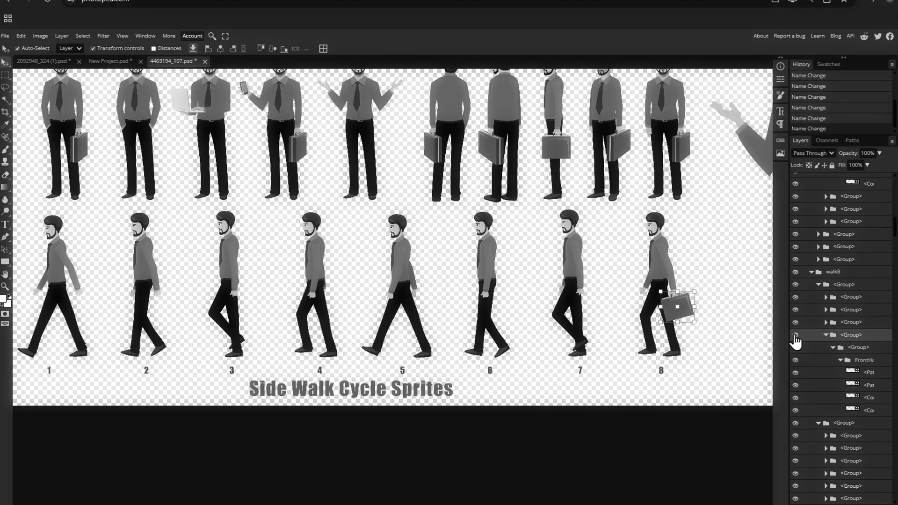
Convert each of the groups walk1 through walk8 into a smart object
{"action": "left_click", "coordinate": [813, 273]}
{"action": "left_click", "coordinate": [834, 261]}
{"action": "right_click", "coordinate": [833, 264]}
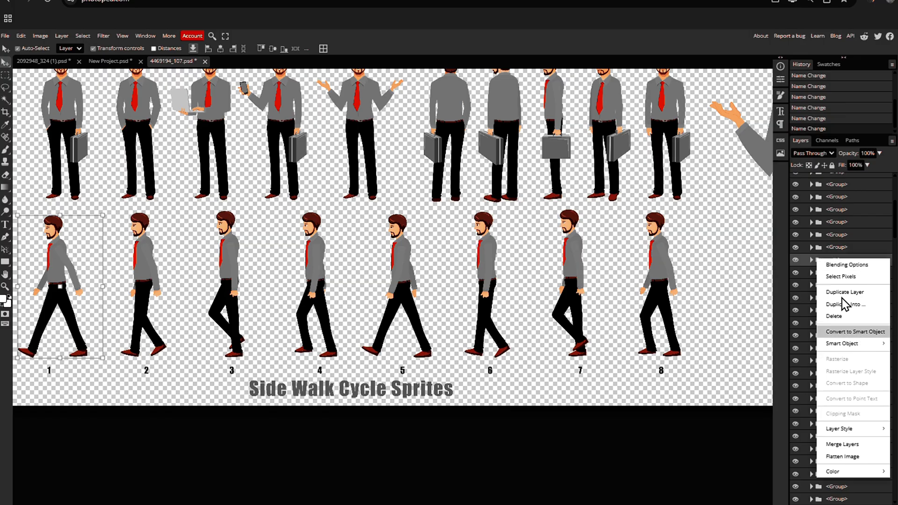
{"action": "left_click", "coordinate": [857, 329]}
{"action": "right_click", "coordinate": [834, 272]}
{"action": "left_click", "coordinate": [856, 344]}
{"action": "right_click", "coordinate": [833, 285]}
{"action": "left_click", "coordinate": [863, 358]}
{"action": "right_click", "coordinate": [833, 298]}
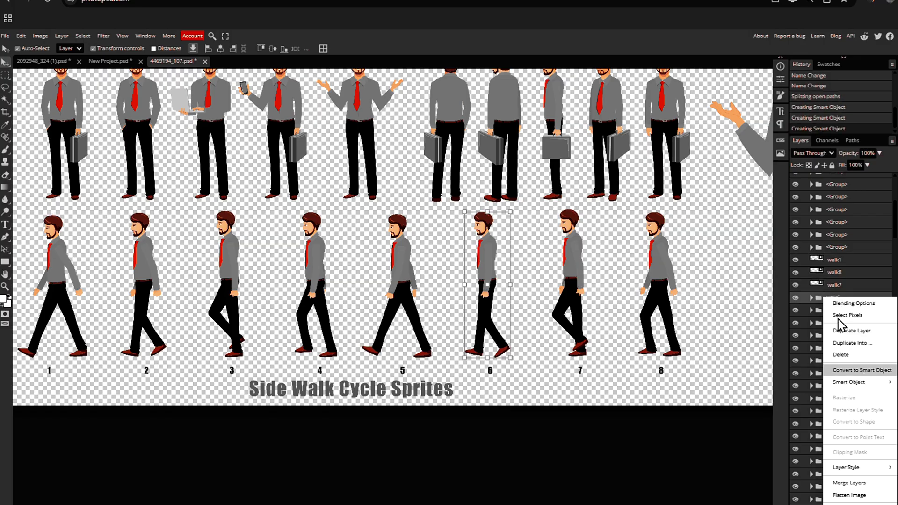
{"action": "left_click", "coordinate": [863, 370]}
{"action": "right_click", "coordinate": [833, 311]}
{"action": "left_click", "coordinate": [862, 168]}
{"action": "right_click", "coordinate": [833, 323]}
{"action": "left_click", "coordinate": [863, 181]}
{"action": "right_click", "coordinate": [834, 335]}
{"action": "left_click", "coordinate": [863, 192]}
{"action": "right_click", "coordinate": [834, 348]}
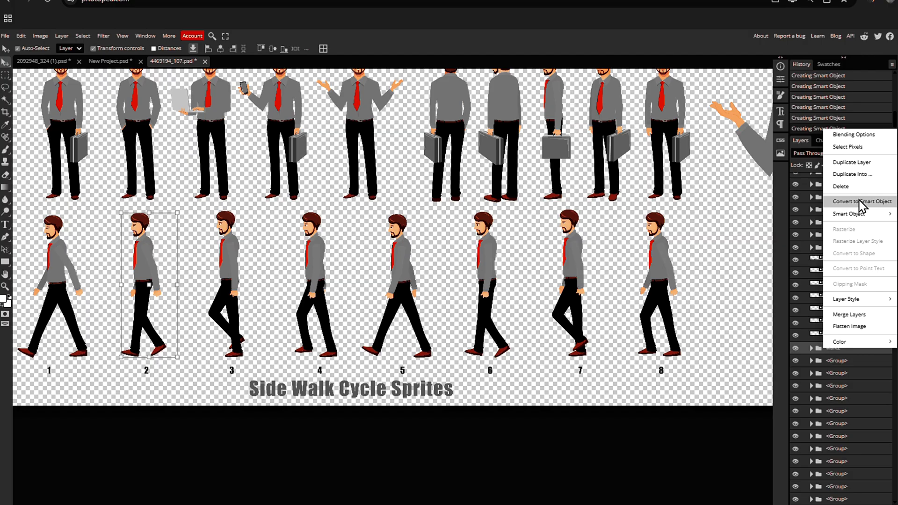
{"action": "left_click", "coordinate": [863, 204]}
Open walk1 as its own document and export it as a PNG
{"action": "double_click", "coordinate": [814, 261]}
{"action": "left_click", "coordinate": [5, 35]}
{"action": "left_click", "coordinate": [129, 155]}
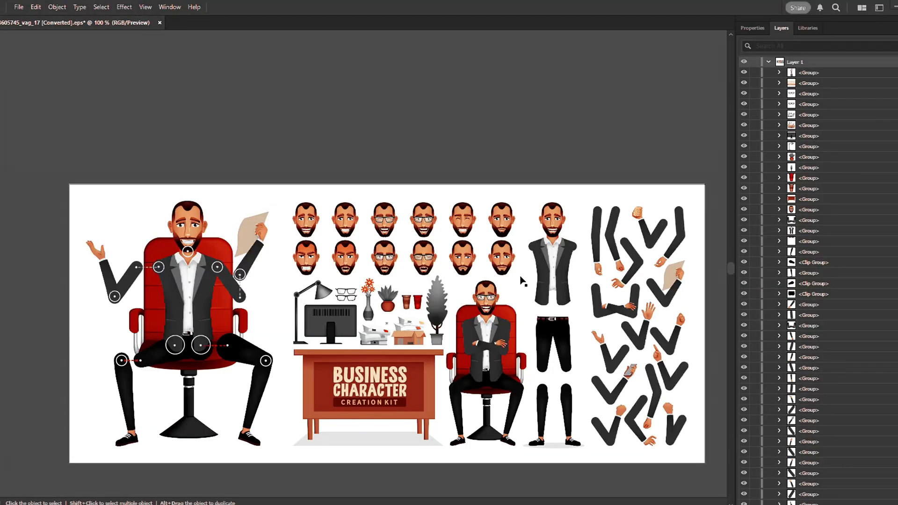
{"action": "key", "text": "ctrl+minus"}
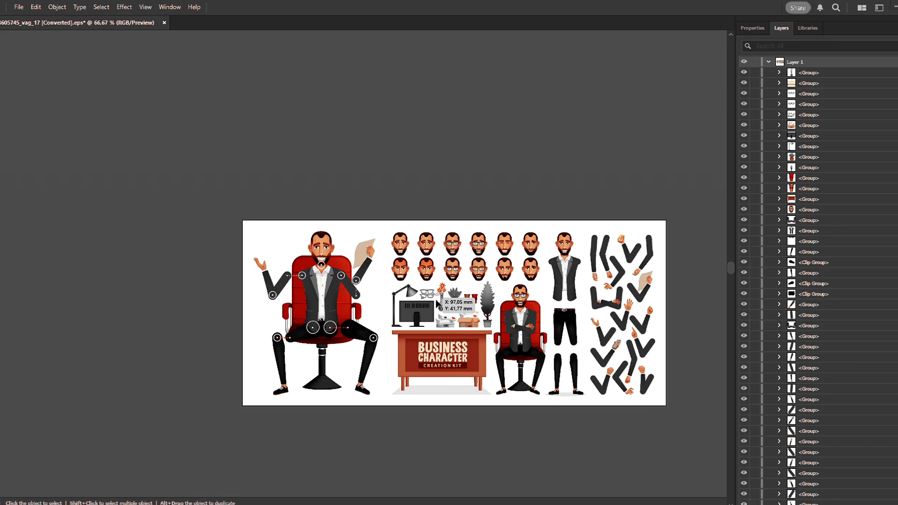
{"action": "key", "text": "ctrl+minus"}
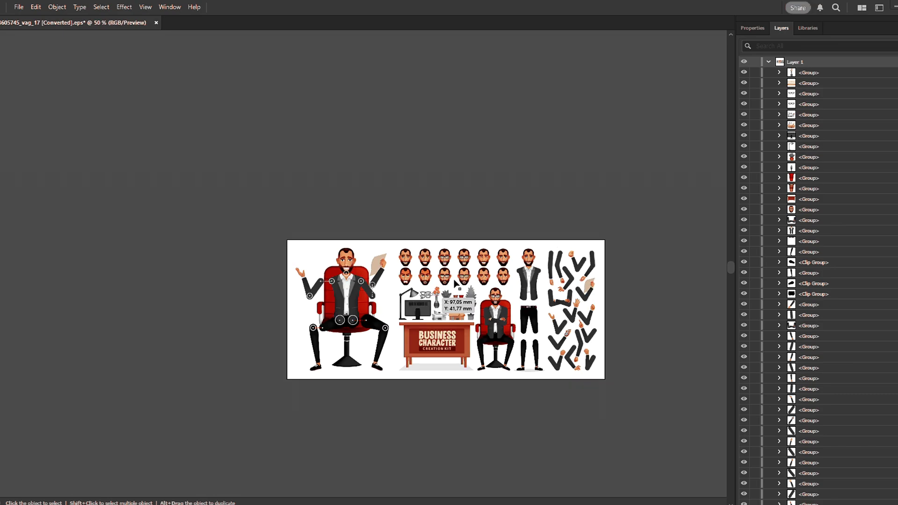
{"action": "key", "text": "ctrl+1"}
{"action": "scroll", "coordinate": [449, 283], "scroll_direction": "up", "scroll_amount": 1}
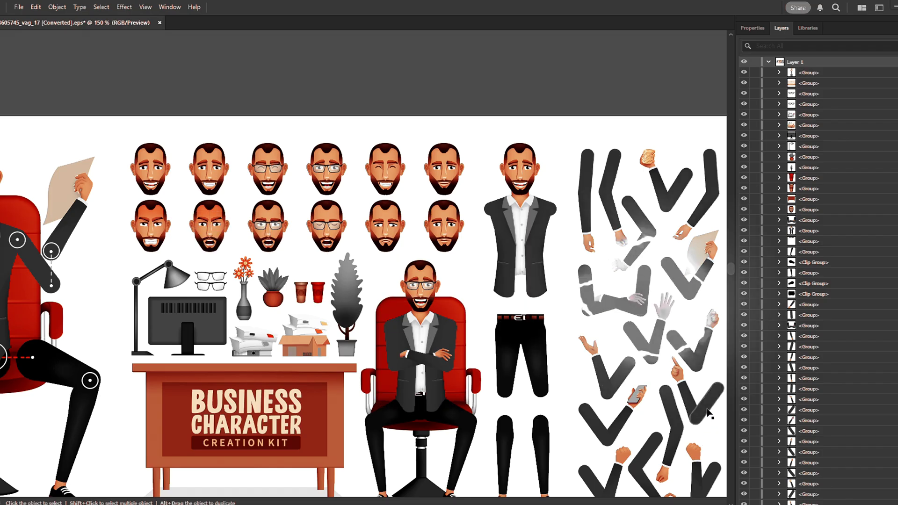
{"action": "left_click", "coordinate": [678, 348]}
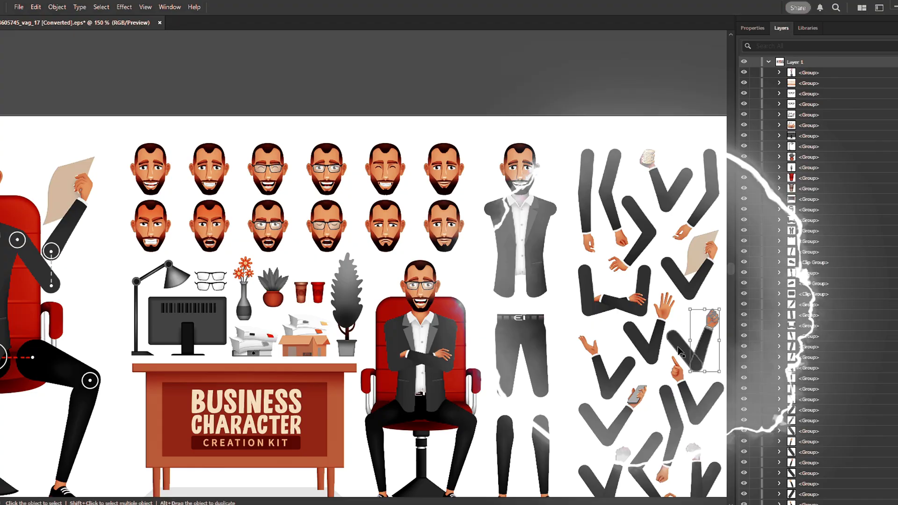
{"action": "left_click", "coordinate": [680, 346]}
{"action": "left_click", "coordinate": [658, 190]}
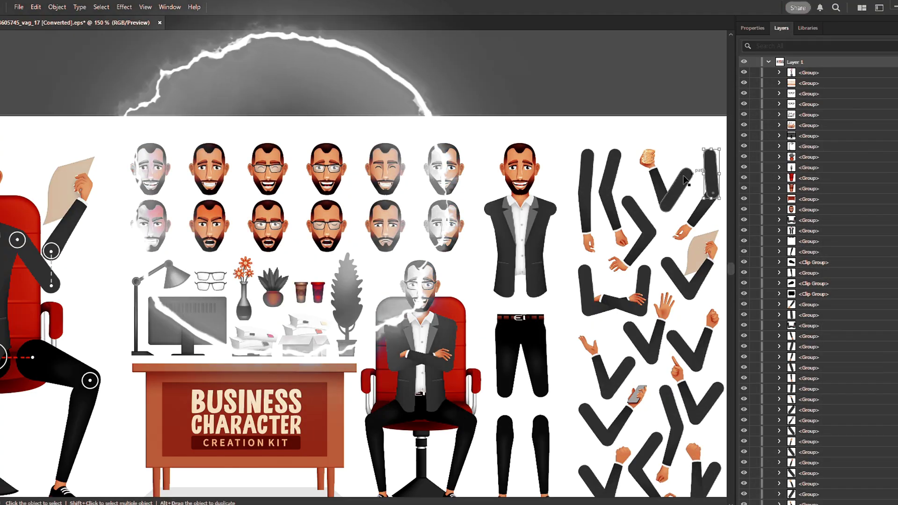
{"action": "scroll", "coordinate": [472, 295], "scroll_direction": "down", "scroll_amount": 4}
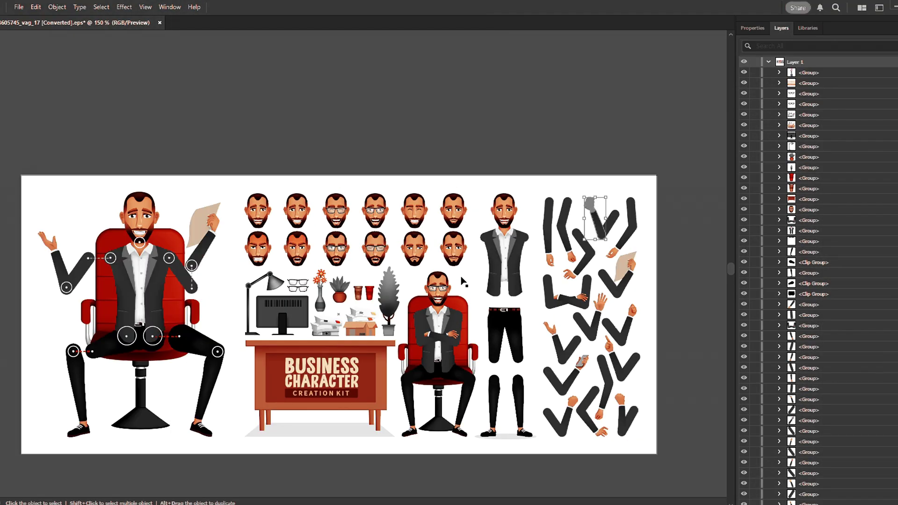
{"action": "scroll", "coordinate": [456, 304], "scroll_direction": "down", "scroll_amount": 3}
{"action": "scroll", "coordinate": [456, 304], "scroll_direction": "down", "scroll_amount": 2}
{"action": "scroll", "coordinate": [457, 303], "scroll_direction": "down", "scroll_amount": 1}
{"action": "scroll", "coordinate": [456, 304], "scroll_direction": "down", "scroll_amount": 2}
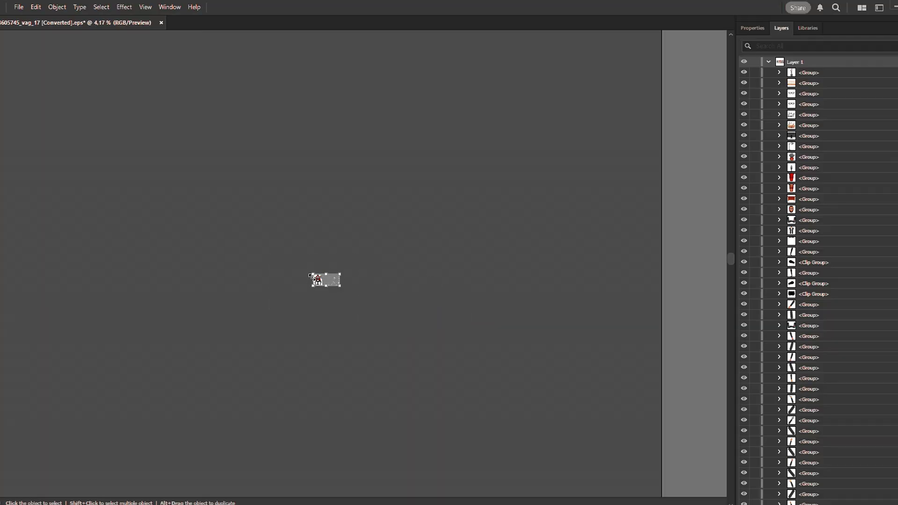
{"action": "left_click_drag", "start_coordinate": [314, 275], "coordinate": [48, 89]}
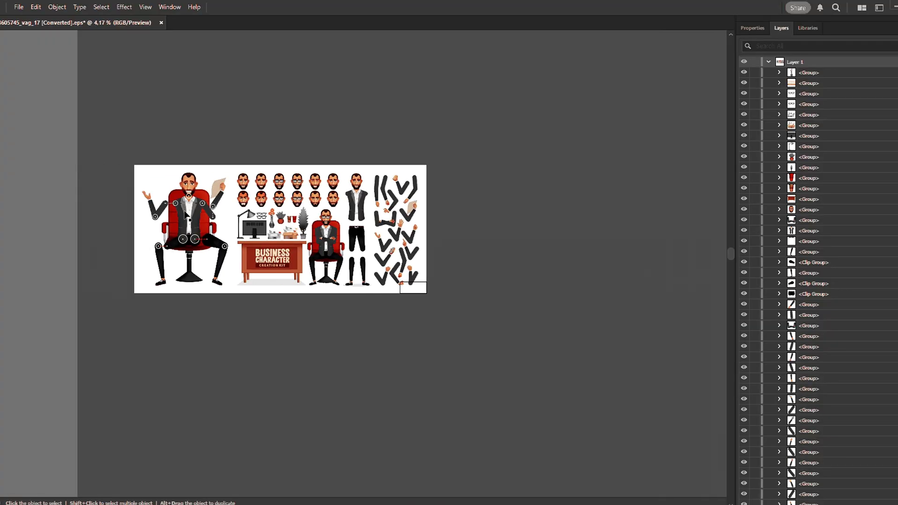
{"action": "scroll", "coordinate": [367, 235], "scroll_direction": "up", "scroll_amount": 2}
Assemble the standing man below the kit, attaching trousers, legs and arm to the torso
{"action": "left_click_drag", "start_coordinate": [333, 161], "coordinate": [143, 407]}
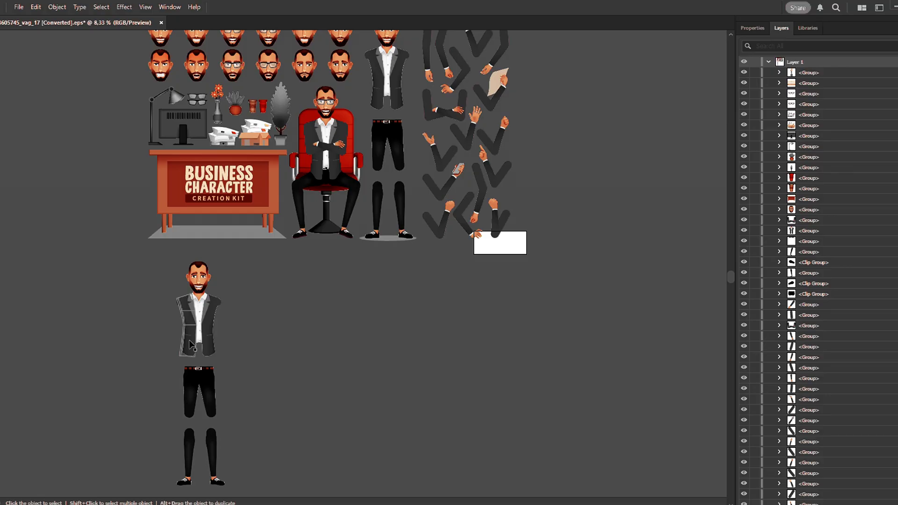
{"action": "mouse_move", "coordinate": [189, 396]}
{"action": "left_mouse_down"}
{"action": "mouse_move", "coordinate": [188, 383]}
{"action": "mouse_move", "coordinate": [233, 435]}
{"action": "left_mouse_up"}
{"action": "scroll", "coordinate": [234, 435], "scroll_direction": "up", "scroll_amount": 5}
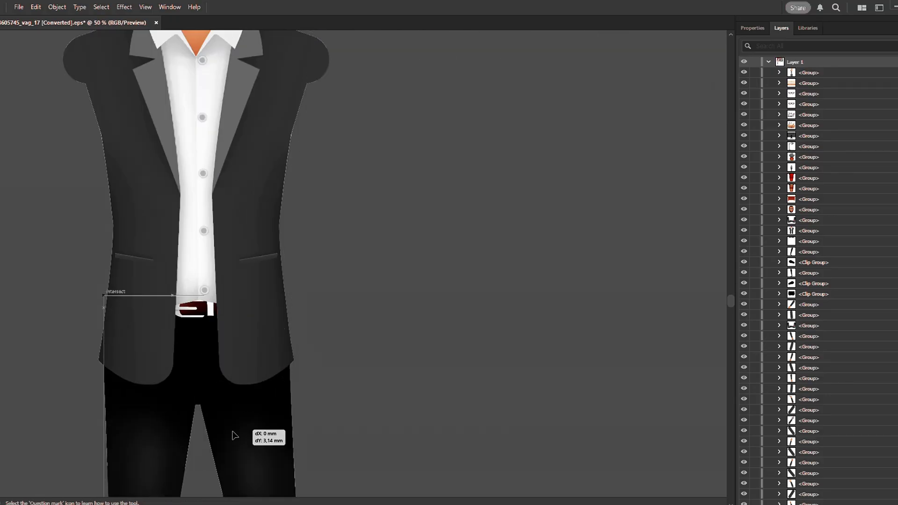
{"action": "scroll", "coordinate": [182, 254], "scroll_direction": "down", "scroll_amount": 3}
{"action": "left_click_drag", "start_coordinate": [294, 414], "coordinate": [301, 321]}
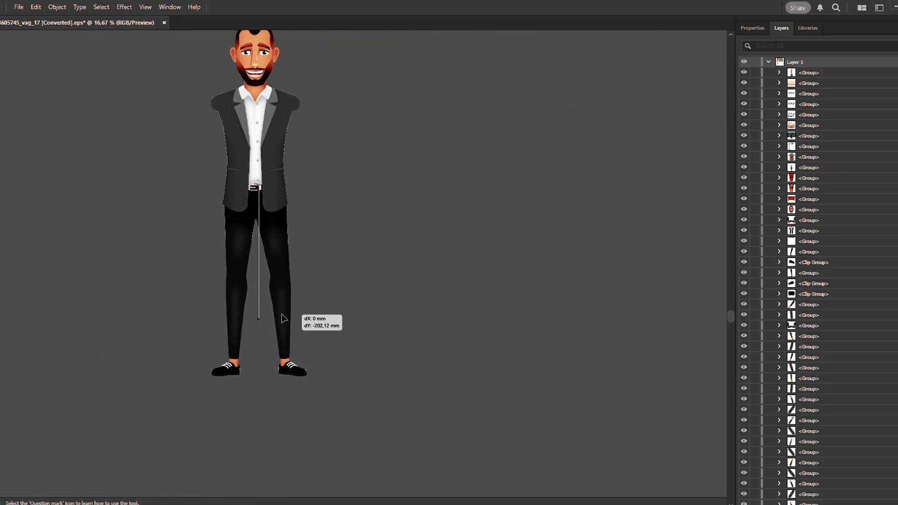
{"action": "scroll", "coordinate": [301, 321], "scroll_direction": "down", "scroll_amount": 2}
{"action": "left_click_drag", "start_coordinate": [520, 127], "coordinate": [271, 407]}
{"action": "scroll", "coordinate": [271, 406], "scroll_direction": "up", "scroll_amount": 3}
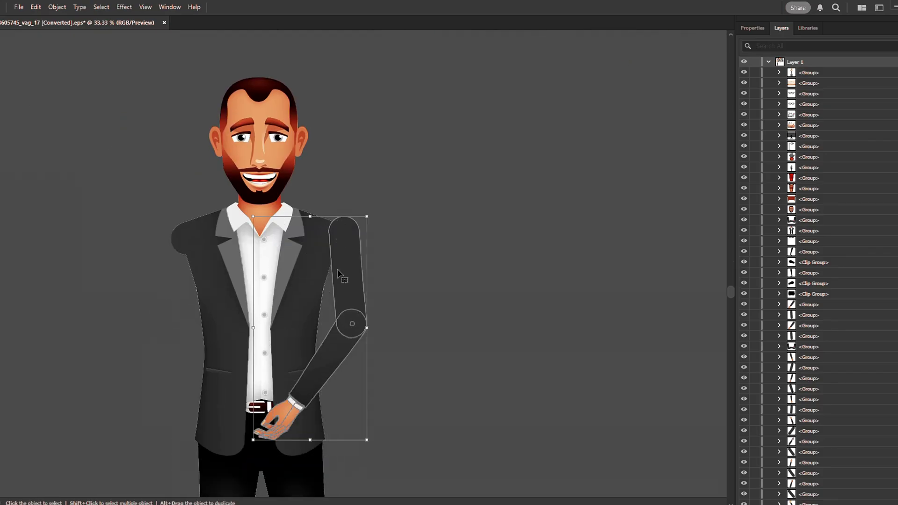
{"action": "scroll", "coordinate": [335, 278], "scroll_direction": "down", "scroll_amount": 3}
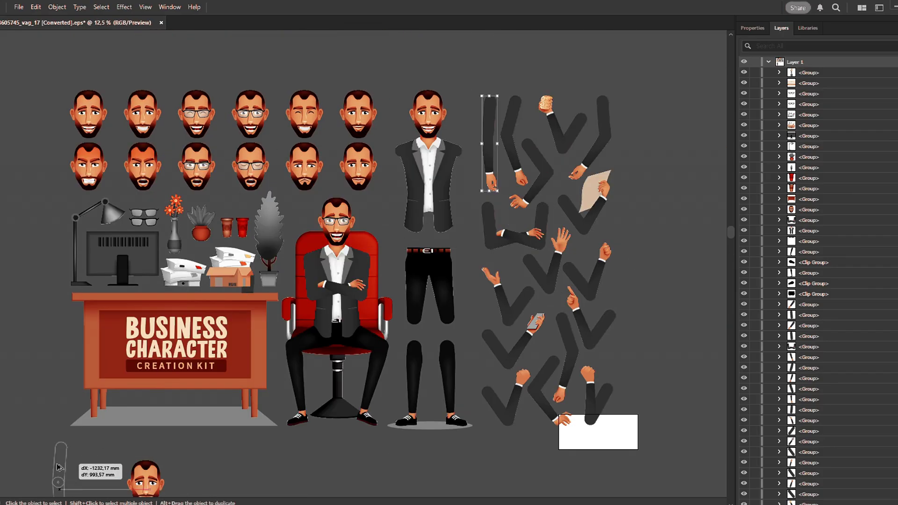
{"action": "left_click_drag", "start_coordinate": [58, 468], "coordinate": [141, 247]}
{"action": "scroll", "coordinate": [142, 246], "scroll_direction": "down", "scroll_amount": 5}
{"action": "scroll", "coordinate": [142, 247], "scroll_direction": "up", "scroll_amount": 2}
{"action": "left_click_drag", "start_coordinate": [305, 247], "coordinate": [456, 239]}
{"action": "scroll", "coordinate": [269, 155], "scroll_direction": "down", "scroll_amount": 2}
{"action": "left_click", "coordinate": [323, 232]}
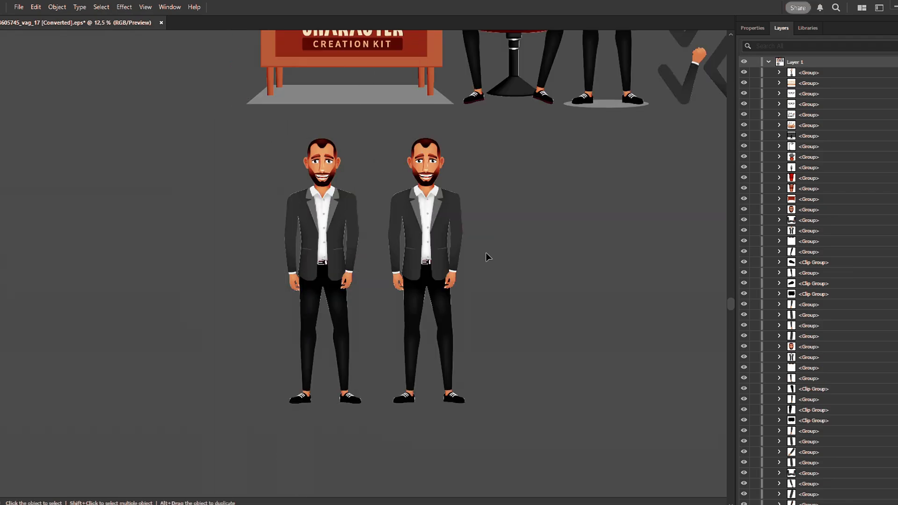
Duplicate the figure into second through fifth copies, rotating each arm further across the body
{"action": "left_click_drag", "start_coordinate": [455, 286], "coordinate": [456, 287]}
{"action": "scroll", "coordinate": [449, 281], "scroll_direction": "up", "scroll_amount": 1}
{"action": "scroll", "coordinate": [470, 263], "scroll_direction": "up", "scroll_amount": 1}
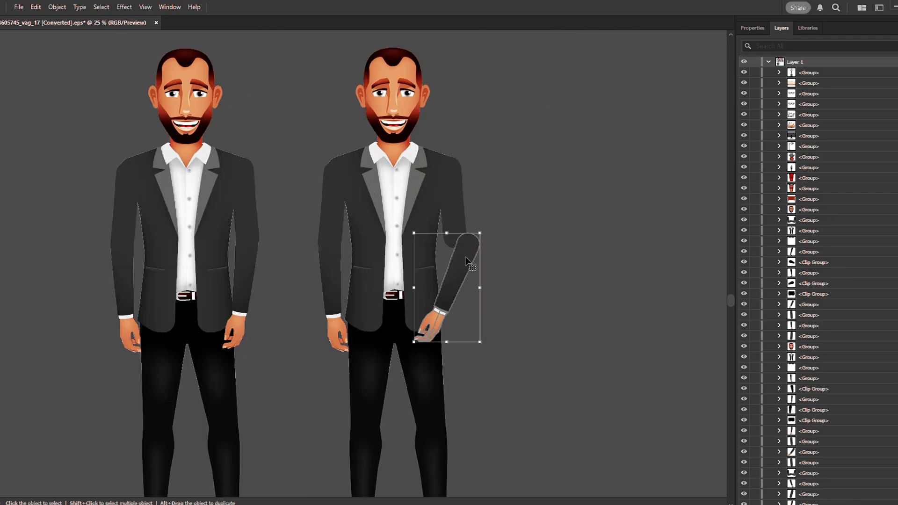
{"action": "scroll", "coordinate": [454, 263], "scroll_direction": "down", "scroll_amount": 1}
{"action": "left_click", "coordinate": [579, 270]}
{"action": "mouse_move", "coordinate": [453, 248]}
{"action": "left_mouse_down"}
{"action": "mouse_move", "coordinate": [555, 247]}
{"action": "mouse_move", "coordinate": [557, 267]}
{"action": "left_mouse_up"}
{"action": "scroll", "coordinate": [583, 262], "scroll_direction": "up", "scroll_amount": 1}
{"action": "scroll", "coordinate": [556, 267], "scroll_direction": "down", "scroll_amount": 1}
{"action": "scroll", "coordinate": [556, 267], "scroll_direction": "down", "scroll_amount": 2}
{"action": "mouse_move", "coordinate": [372, 231]}
{"action": "left_mouse_down"}
{"action": "mouse_move", "coordinate": [421, 232]}
{"action": "mouse_move", "coordinate": [451, 251]}
{"action": "left_mouse_up"}
{"action": "scroll", "coordinate": [431, 251], "scroll_direction": "up", "scroll_amount": 1}
{"action": "left_click", "coordinate": [431, 250]}
{"action": "scroll", "coordinate": [430, 251], "scroll_direction": "up", "scroll_amount": 2}
{"action": "mouse_move", "coordinate": [418, 280]}
{"action": "left_mouse_down"}
{"action": "mouse_move", "coordinate": [580, 281]}
{"action": "mouse_move", "coordinate": [594, 259]}
{"action": "left_mouse_up"}
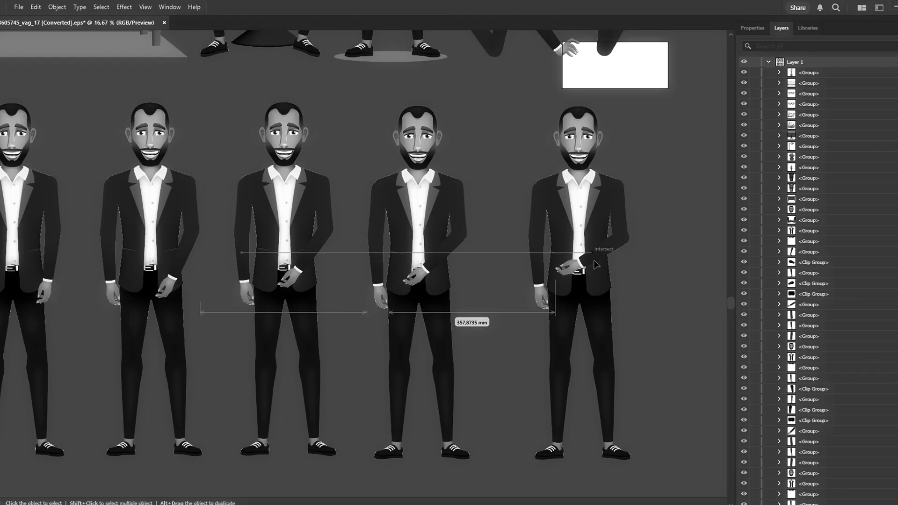
{"action": "scroll", "coordinate": [594, 260], "scroll_direction": "down", "scroll_amount": 1}
Adjust the third and fifth figures' arms and duplicate copies out to eight figures
{"action": "left_click", "coordinate": [332, 259]}
{"action": "scroll", "coordinate": [322, 270], "scroll_direction": "up", "scroll_amount": 1}
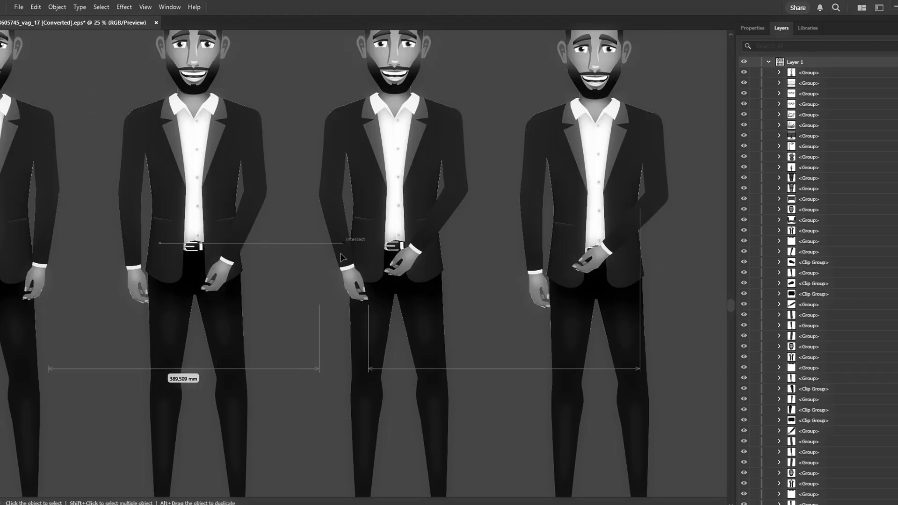
{"action": "left_click_drag", "start_coordinate": [337, 266], "coordinate": [492, 401]}
{"action": "scroll", "coordinate": [515, 266], "scroll_direction": "down", "scroll_amount": 1}
{"action": "left_click_drag", "start_coordinate": [554, 256], "coordinate": [555, 256]}
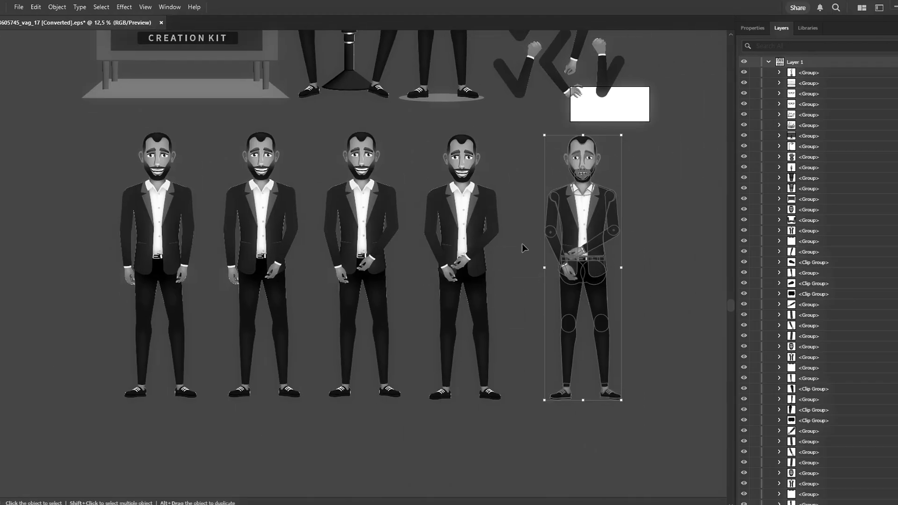
{"action": "scroll", "coordinate": [476, 211], "scroll_direction": "up", "scroll_amount": 1}
{"action": "scroll", "coordinate": [477, 211], "scroll_direction": "up", "scroll_amount": 1}
{"action": "mouse_move", "coordinate": [491, 308]}
{"action": "left_mouse_down"}
{"action": "mouse_move", "coordinate": [421, 369]}
{"action": "mouse_move", "coordinate": [450, 317]}
{"action": "left_mouse_up"}
{"action": "scroll", "coordinate": [441, 323], "scroll_direction": "down", "scroll_amount": 1}
{"action": "scroll", "coordinate": [441, 323], "scroll_direction": "down", "scroll_amount": 1}
{"action": "left_click_drag", "start_coordinate": [463, 267], "coordinate": [568, 265]}
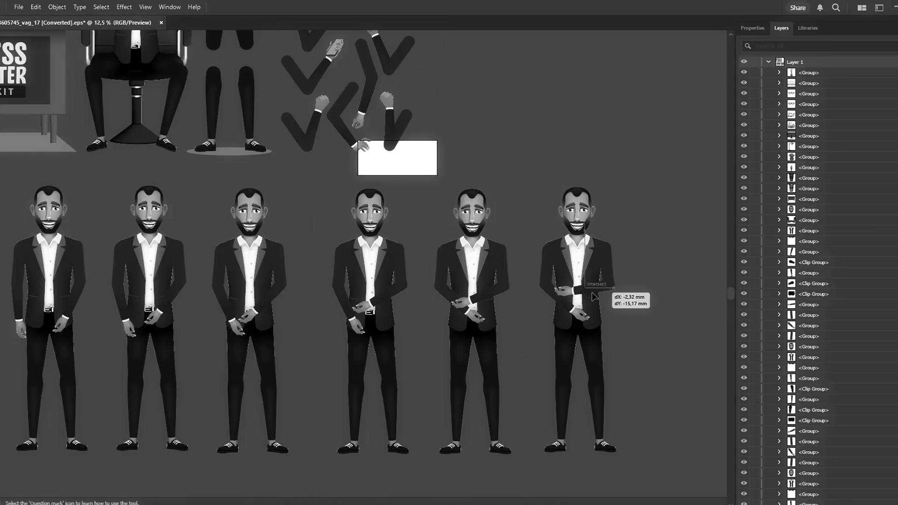
{"action": "scroll", "coordinate": [568, 295], "scroll_direction": "up", "scroll_amount": 1}
{"action": "left_click", "coordinate": [554, 302]}
{"action": "scroll", "coordinate": [530, 348], "scroll_direction": "down", "scroll_amount": 2}
{"action": "left_click_drag", "start_coordinate": [530, 347], "coordinate": [591, 349], "text": "alt"}
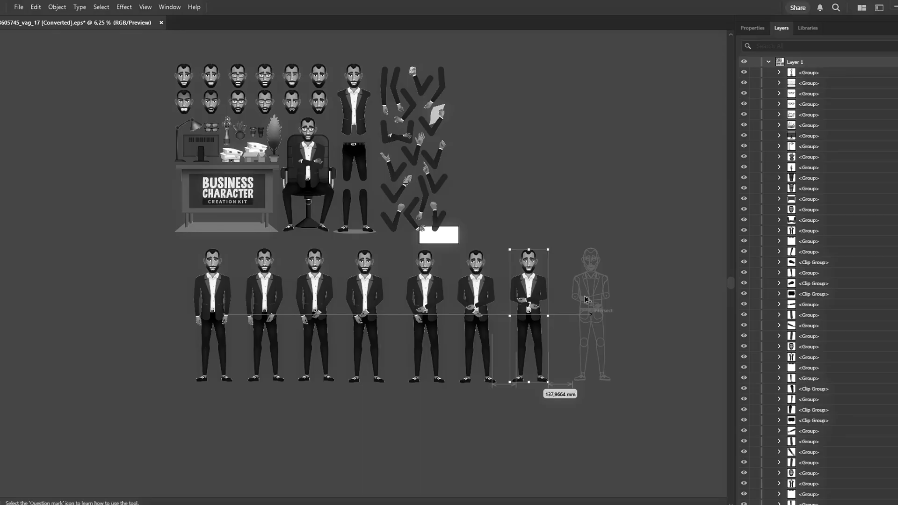
{"action": "left_click_drag", "start_coordinate": [634, 229], "coordinate": [660, 258]}
{"action": "scroll", "coordinate": [607, 289], "scroll_direction": "up", "scroll_amount": 2}
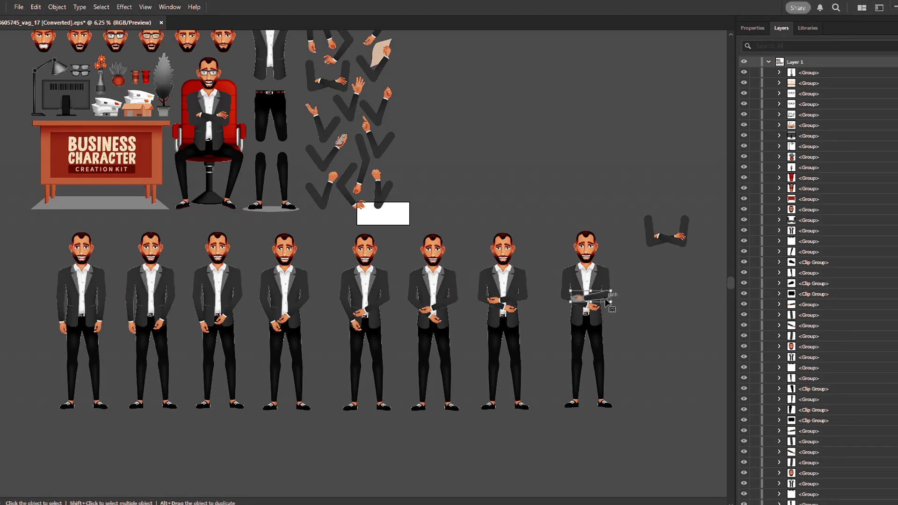
Cross the last figure's arms and export the selected characters as assets
{"action": "mouse_move", "coordinate": [712, 223]}
{"action": "left_mouse_down"}
{"action": "mouse_move", "coordinate": [622, 219]}
{"action": "mouse_move", "coordinate": [618, 184]}
{"action": "mouse_move", "coordinate": [603, 234]}
{"action": "mouse_move", "coordinate": [605, 266]}
{"action": "left_mouse_up"}
{"action": "right_click", "coordinate": [624, 180]}
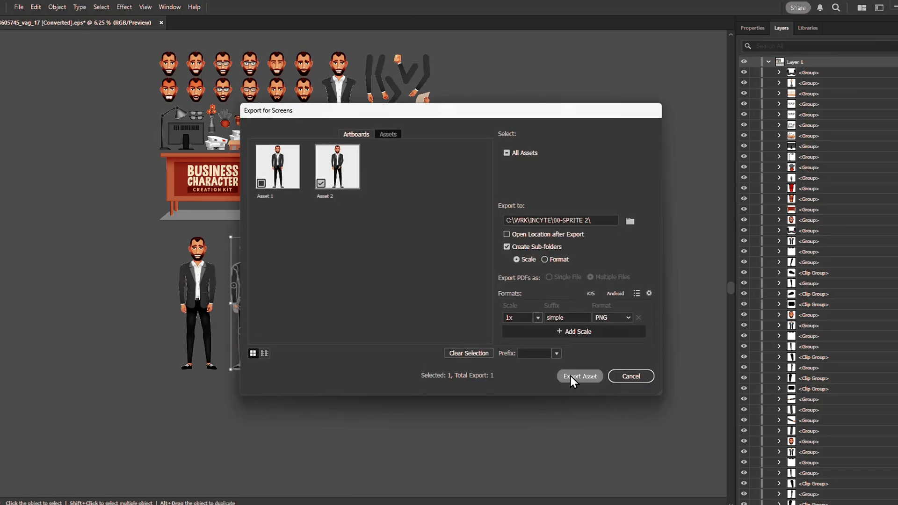
{"action": "left_click", "coordinate": [571, 376]}
{"action": "right_click", "coordinate": [298, 240]}
{"action": "right_click", "coordinate": [331, 241]}
{"action": "left_click", "coordinate": [491, 500]}
{"action": "left_click", "coordinate": [579, 376]}
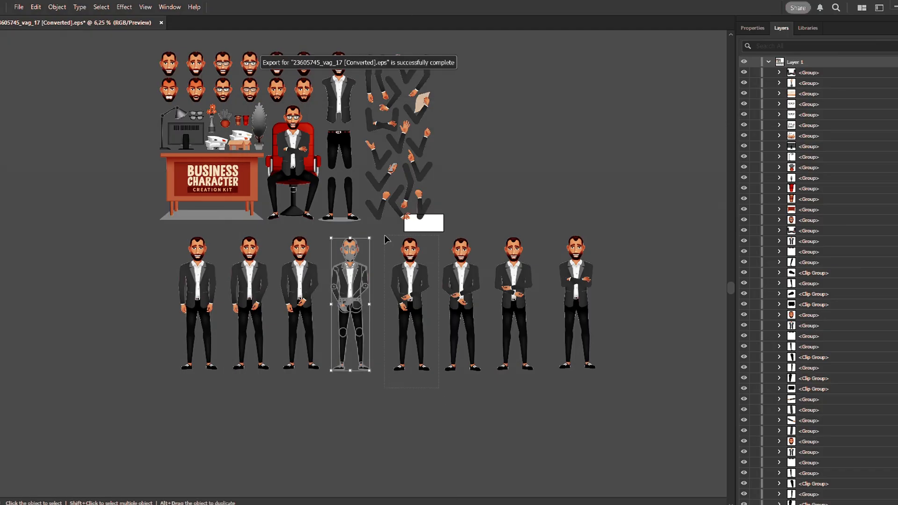
Duplicate the whole row of eight figures below the original
{"action": "right_click", "coordinate": [443, 238]}
{"action": "left_click", "coordinate": [603, 500]}
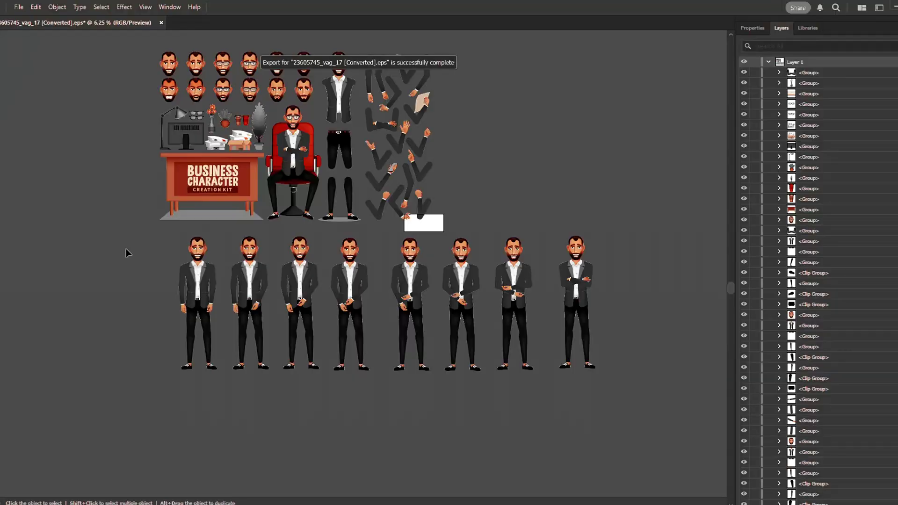
{"action": "left_click", "coordinate": [211, 277]}
{"action": "mouse_move", "coordinate": [211, 277]}
{"action": "left_mouse_down"}
{"action": "mouse_move", "coordinate": [156, 413]}
{"action": "mouse_move", "coordinate": [152, 404]}
{"action": "left_mouse_up"}
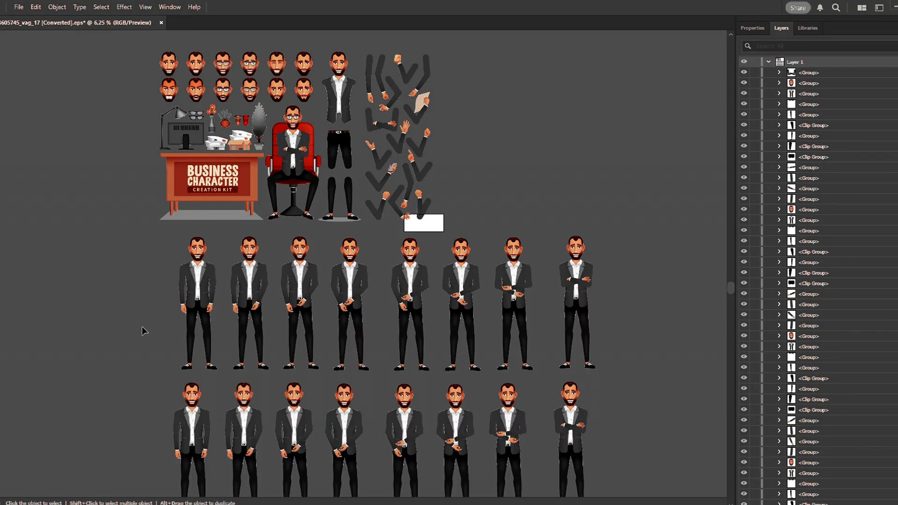
{"action": "scroll", "coordinate": [174, 245], "scroll_direction": "up", "scroll_amount": 2}
{"action": "scroll", "coordinate": [592, 245], "scroll_direction": "down", "scroll_amount": 1}
{"action": "scroll", "coordinate": [591, 245], "scroll_direction": "down", "scroll_amount": 1}
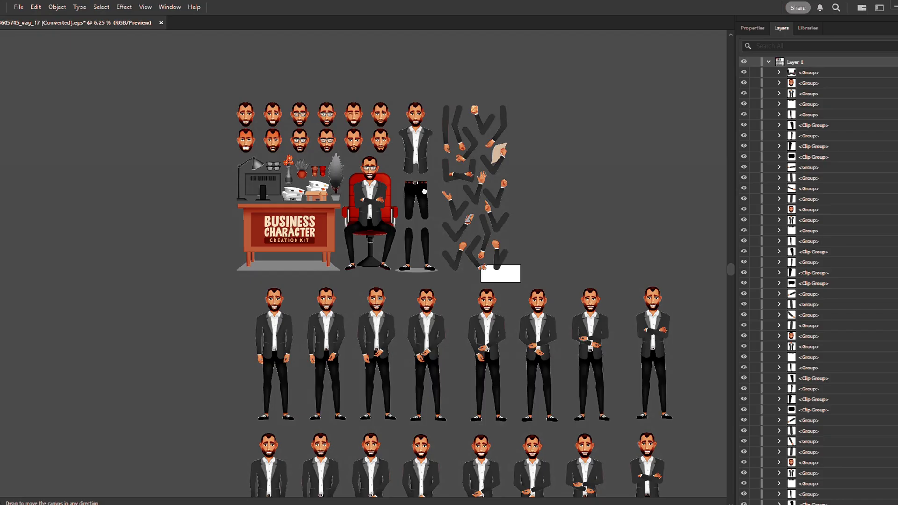
{"action": "scroll", "coordinate": [219, 179], "scroll_direction": "up", "scroll_amount": 1}
{"action": "scroll", "coordinate": [315, 138], "scroll_direction": "up", "scroll_amount": 3}
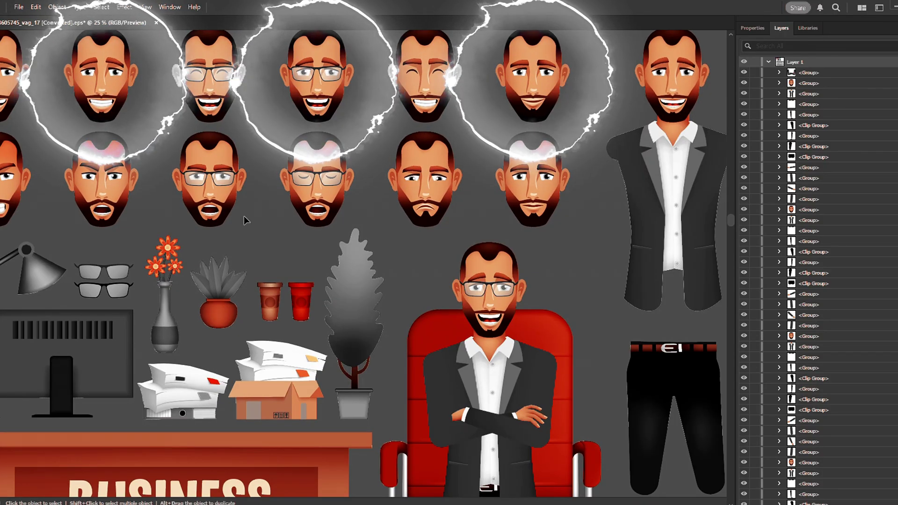
{"action": "scroll", "coordinate": [160, 146], "scroll_direction": "down", "scroll_amount": 1}
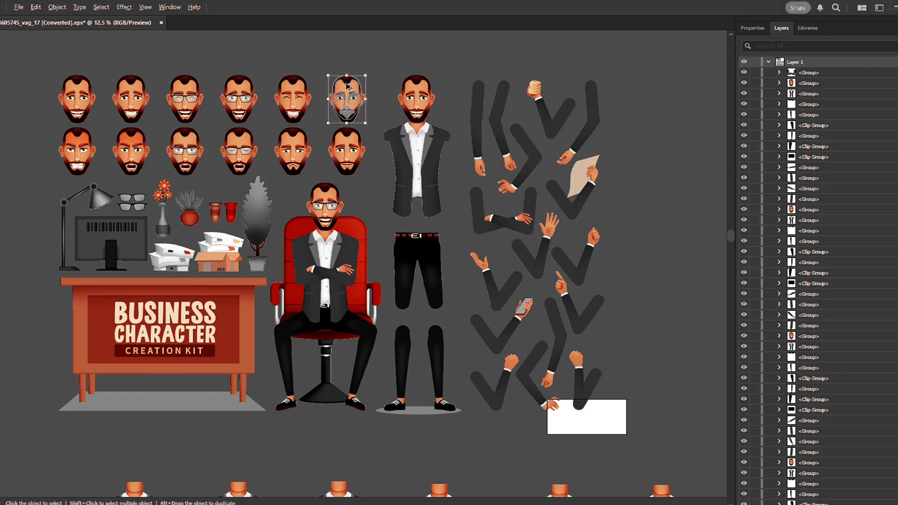
Place heads on the lower row's first three bodies and bring them in front
{"action": "mouse_move", "coordinate": [347, 86]}
{"action": "left_mouse_down"}
{"action": "mouse_move", "coordinate": [140, 456]}
{"action": "mouse_move", "coordinate": [256, 328]}
{"action": "left_mouse_up"}
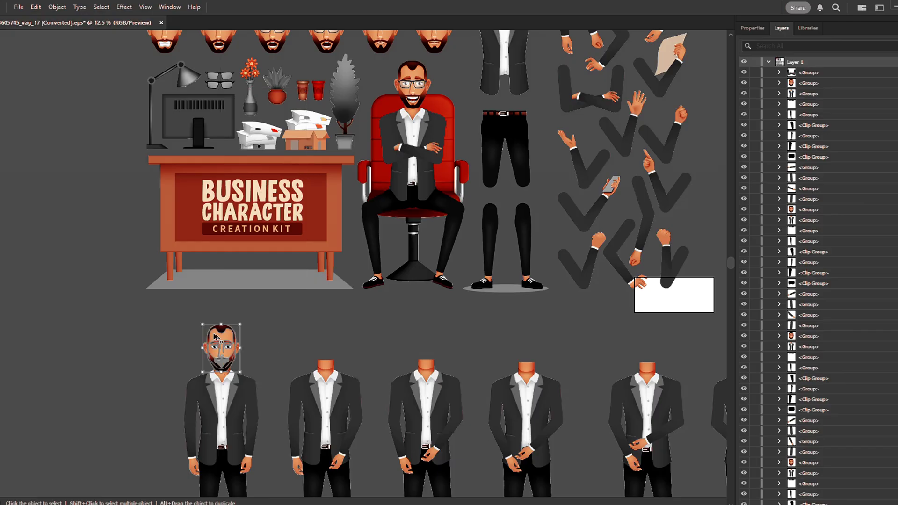
{"action": "left_click_drag", "start_coordinate": [215, 337], "coordinate": [318, 341]}
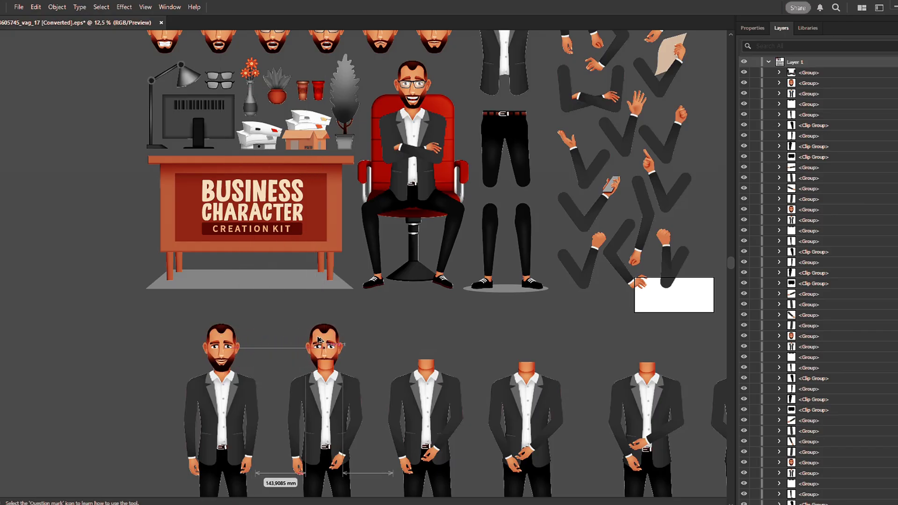
{"action": "right_click", "coordinate": [320, 340]}
{"action": "left_click", "coordinate": [282, 344]}
{"action": "scroll", "coordinate": [274, 344], "scroll_direction": "up", "scroll_amount": 5}
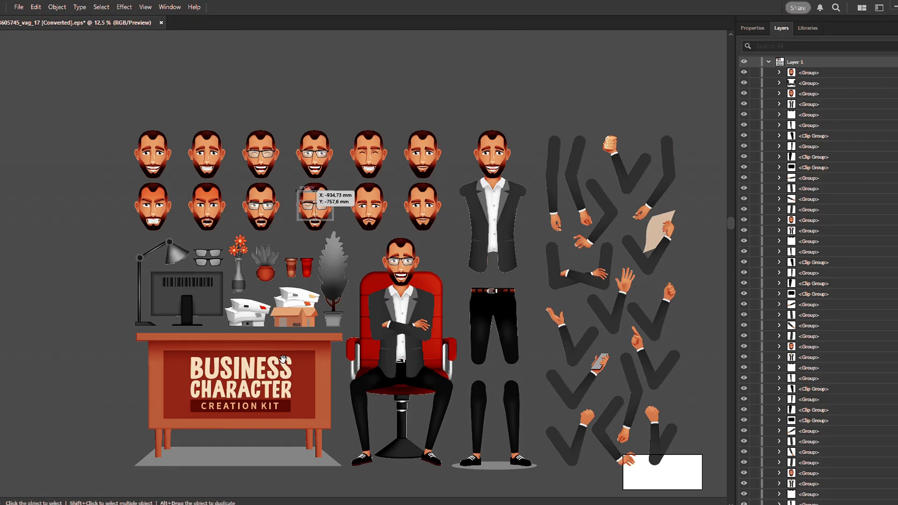
{"action": "scroll", "coordinate": [378, 150], "scroll_direction": "down", "scroll_amount": 6}
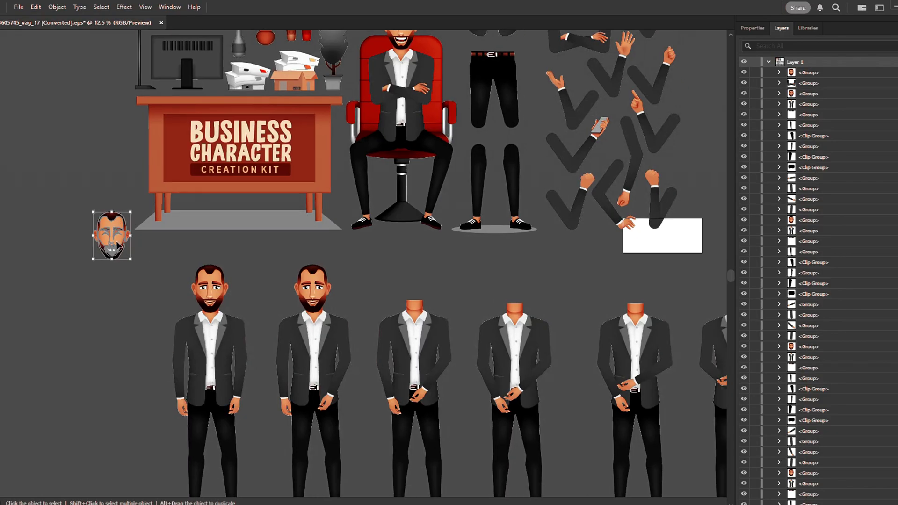
{"action": "right_click", "coordinate": [421, 295]}
{"action": "mouse_move", "coordinate": [377, 150]}
{"action": "left_mouse_down"}
{"action": "mouse_move", "coordinate": [413, 288]}
{"action": "mouse_move", "coordinate": [518, 288]}
{"action": "left_mouse_up"}
{"action": "left_click", "coordinate": [413, 289]}
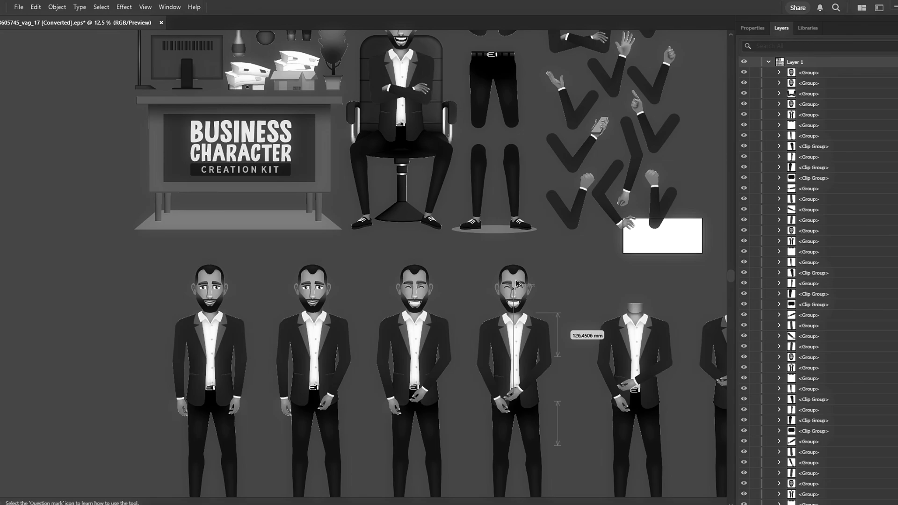
{"action": "scroll", "coordinate": [518, 288], "scroll_direction": "up", "scroll_amount": 4}
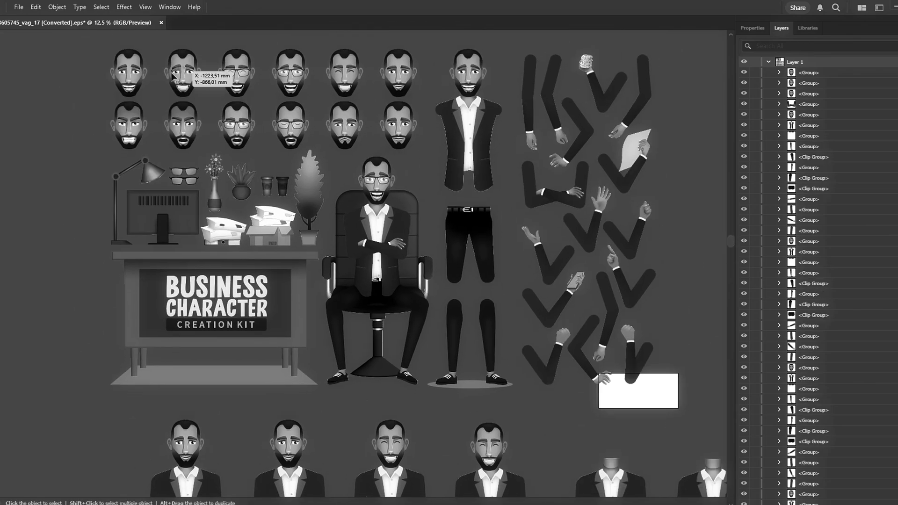
Add heads onto the fourth and fifth bodies of the lower row
{"action": "right_click", "coordinate": [612, 120]}
{"action": "key", "text": "Escape"}
{"action": "scroll", "coordinate": [565, 306], "scroll_direction": "up", "scroll_amount": 3}
{"action": "left_click_drag", "start_coordinate": [571, 312], "coordinate": [565, 307]}
{"action": "scroll", "coordinate": [565, 307], "scroll_direction": "down", "scroll_amount": 3}
{"action": "left_click_drag", "start_coordinate": [421, 295], "coordinate": [501, 301]}
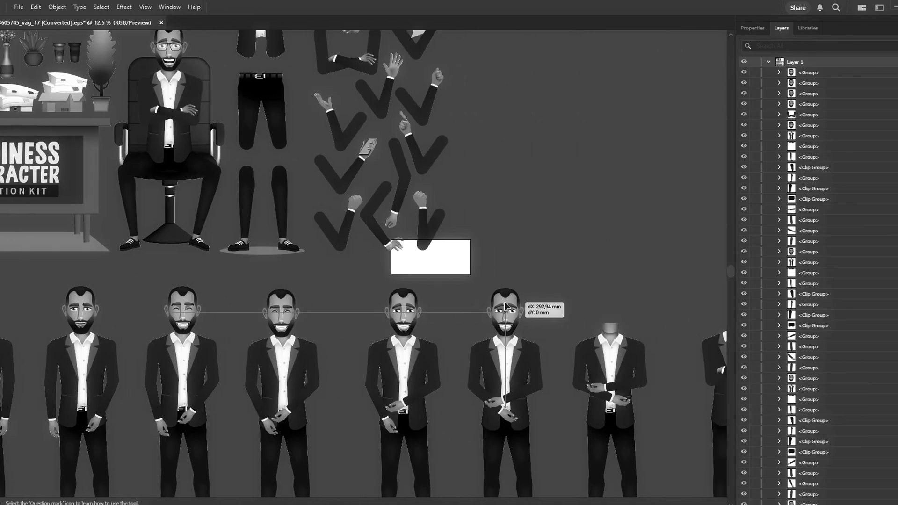
{"action": "scroll", "coordinate": [501, 300], "scroll_direction": "down", "scroll_amount": 2}
{"action": "scroll", "coordinate": [176, 175], "scroll_direction": "up", "scroll_amount": 3}
{"action": "left_click_drag", "start_coordinate": [243, 195], "coordinate": [678, 363]}
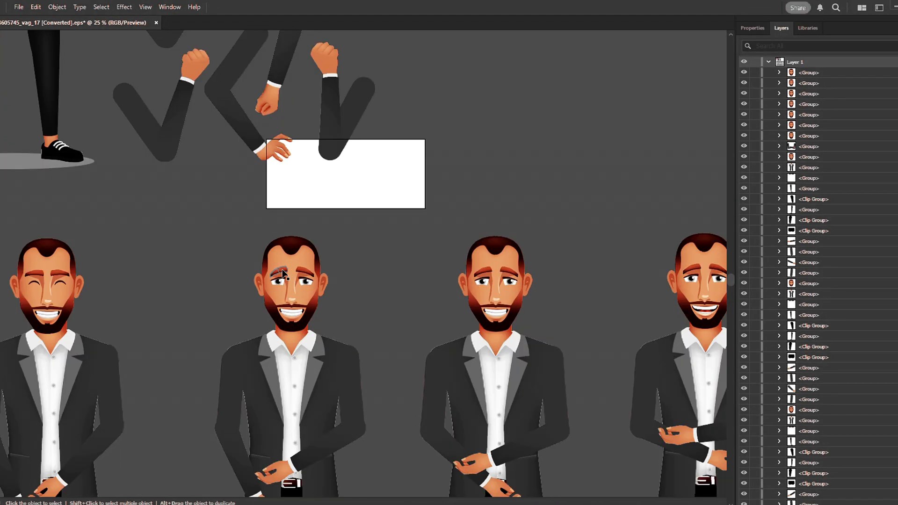
{"action": "scroll", "coordinate": [283, 273], "scroll_direction": "up", "scroll_amount": 3}
{"action": "scroll", "coordinate": [283, 274], "scroll_direction": "up", "scroll_amount": 2}
Inside one placed head's group, nudge its left eyebrow slightly upward
{"action": "double_click", "coordinate": [283, 274]}
{"action": "left_click", "coordinate": [284, 274]}
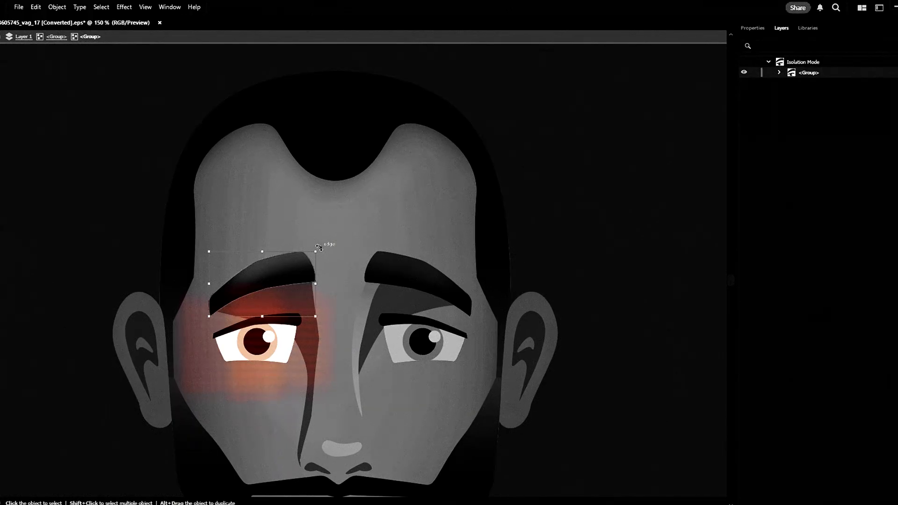
{"action": "left_click_drag", "start_coordinate": [288, 266], "coordinate": [288, 263]}
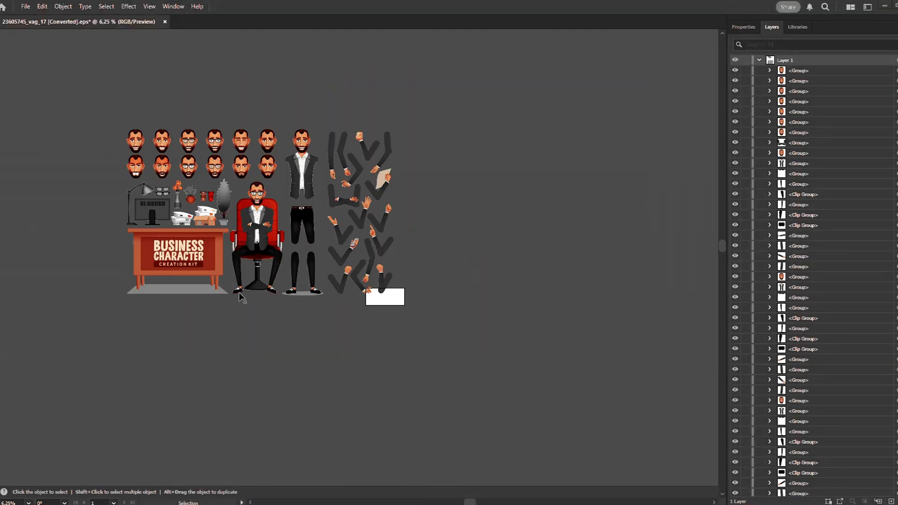
Copy the seated figure down-left and raise its head and torso so it sits taller
{"action": "left_click", "coordinate": [302, 179]}
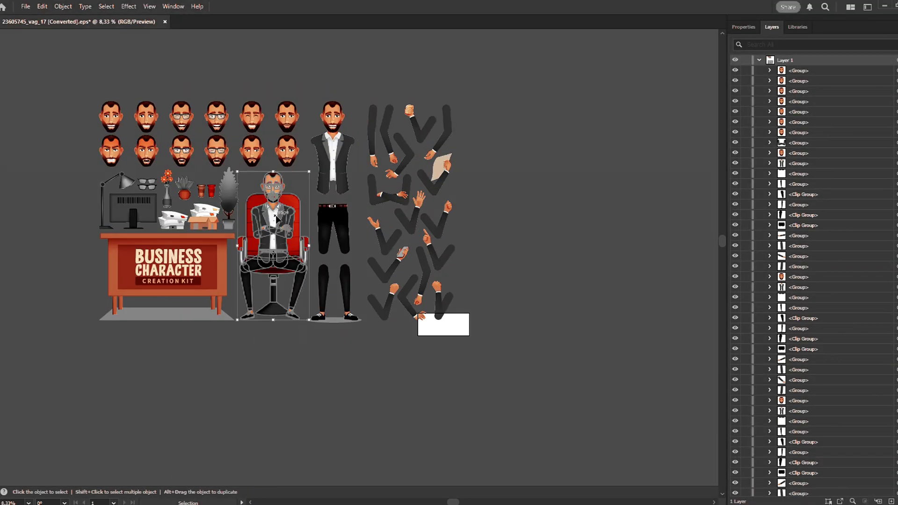
{"action": "mouse_move", "coordinate": [279, 218]}
{"action": "left_mouse_down"}
{"action": "mouse_move", "coordinate": [175, 343]}
{"action": "mouse_move", "coordinate": [255, 343]}
{"action": "left_mouse_up"}
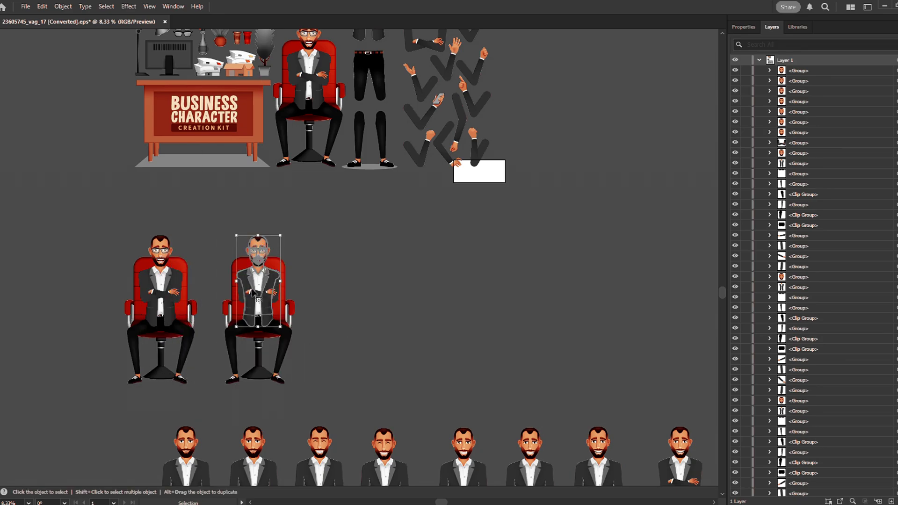
{"action": "scroll", "coordinate": [261, 313], "scroll_direction": "up", "scroll_amount": 3}
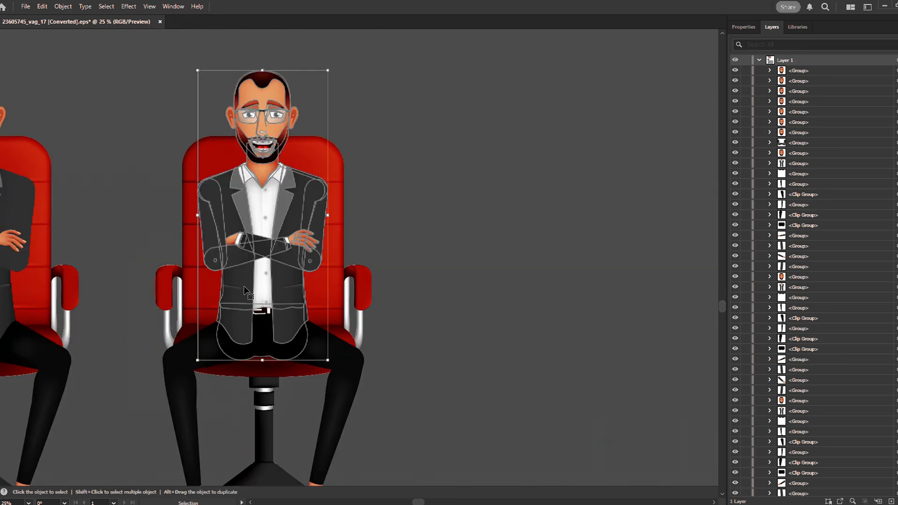
{"action": "left_click", "coordinate": [262, 284]}
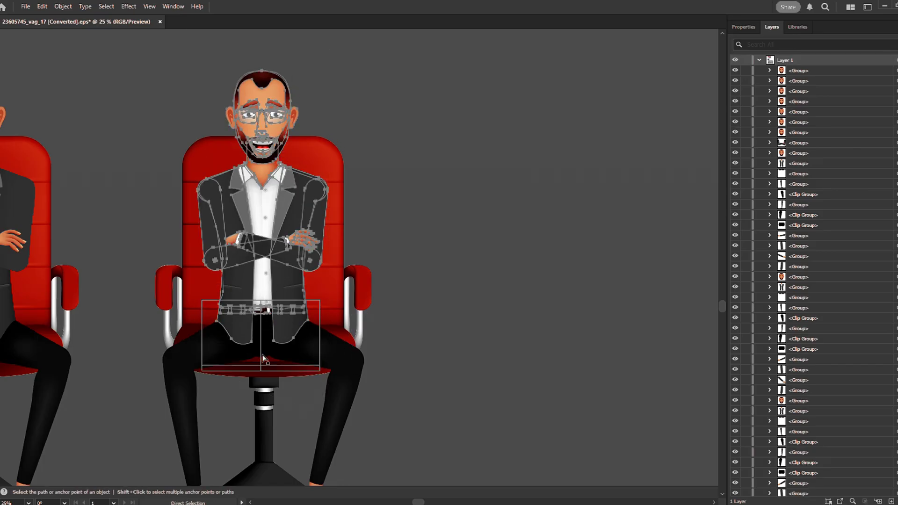
{"action": "mouse_move", "coordinate": [270, 159]}
{"action": "left_mouse_down"}
{"action": "mouse_move", "coordinate": [296, 309]}
{"action": "mouse_move", "coordinate": [310, 319]}
{"action": "left_mouse_up"}
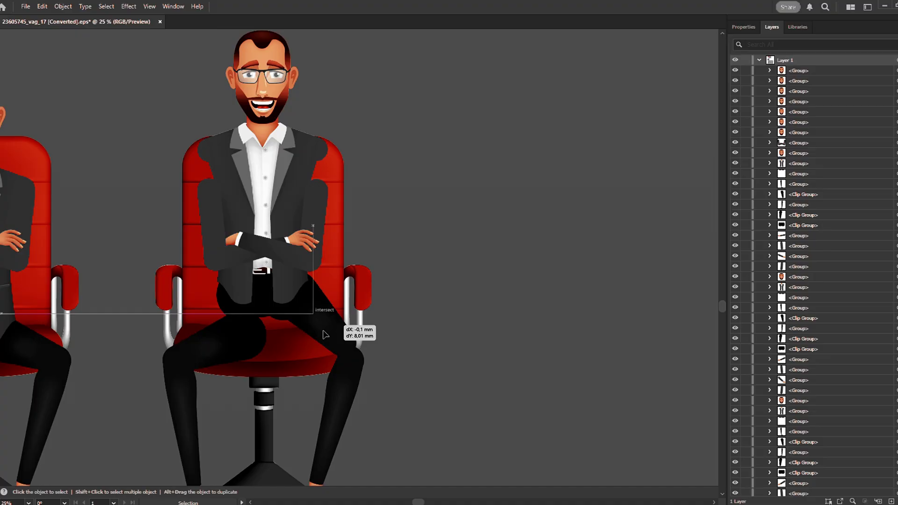
{"action": "left_click", "coordinate": [241, 341]}
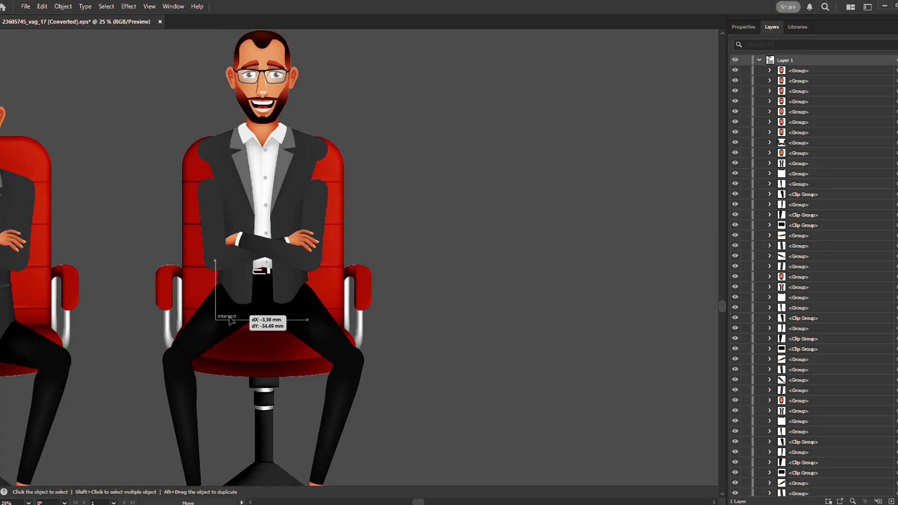
{"action": "left_click_drag", "start_coordinate": [269, 378], "coordinate": [254, 323]}
{"action": "scroll", "coordinate": [216, 228], "scroll_direction": "down", "scroll_amount": 3}
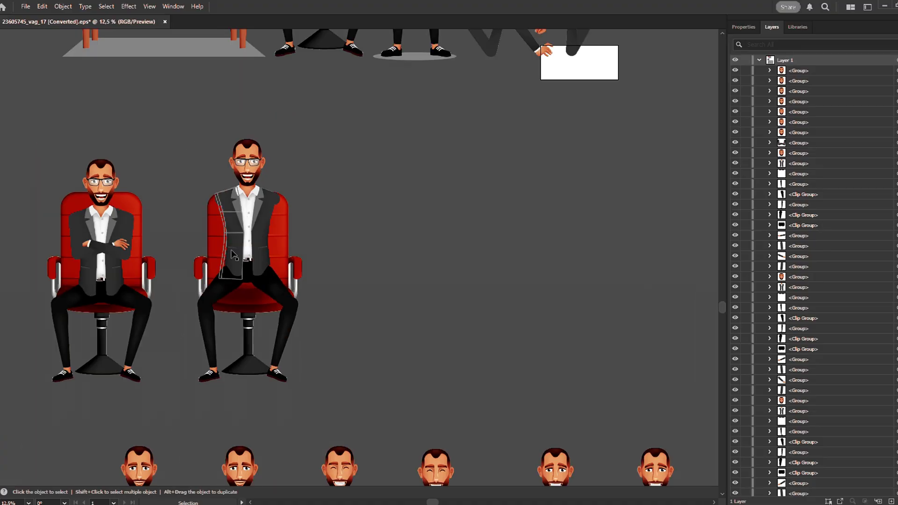
Add a bent arm copy in front of the chair, rotated down onto the lap
{"action": "left_click_drag", "start_coordinate": [328, 166], "coordinate": [308, 300]}
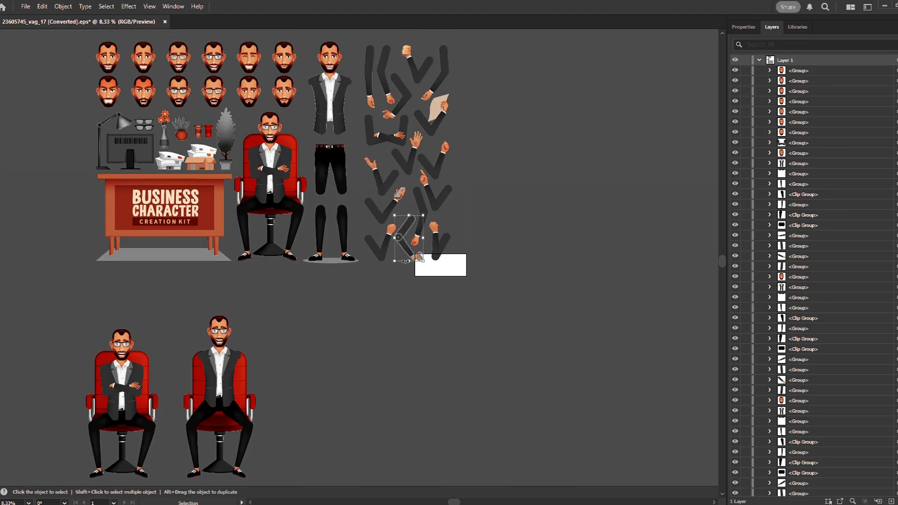
{"action": "scroll", "coordinate": [417, 258], "scroll_direction": "up", "scroll_amount": 4}
{"action": "scroll", "coordinate": [479, 264], "scroll_direction": "down", "scroll_amount": 2}
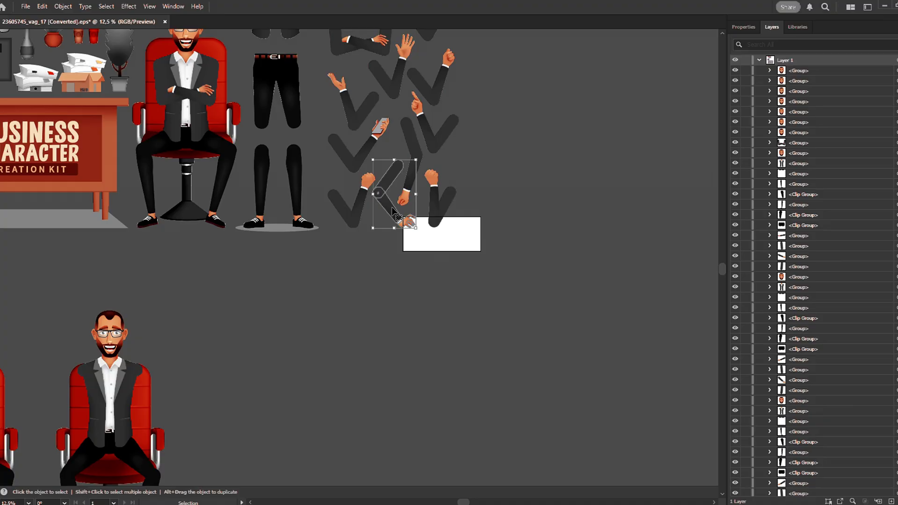
{"action": "scroll", "coordinate": [397, 214], "scroll_direction": "down", "scroll_amount": 1}
{"action": "mouse_move", "coordinate": [396, 214]}
{"action": "left_mouse_down"}
{"action": "mouse_move", "coordinate": [237, 316]}
{"action": "mouse_move", "coordinate": [261, 321]}
{"action": "left_mouse_up"}
{"action": "scroll", "coordinate": [235, 314], "scroll_direction": "up", "scroll_amount": 7}
{"action": "scroll", "coordinate": [169, 238], "scroll_direction": "down", "scroll_amount": 3}
{"action": "right_click", "coordinate": [216, 309]}
{"action": "left_click", "coordinate": [344, 257]}
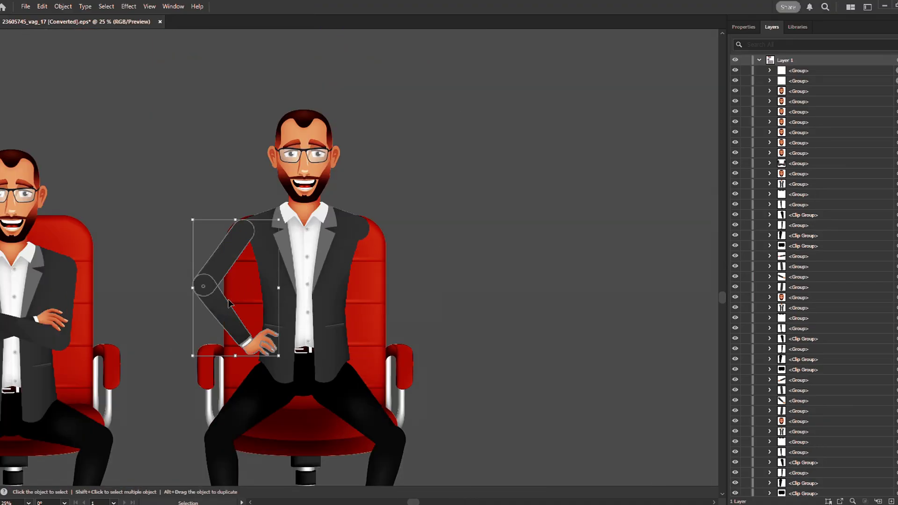
{"action": "left_click_drag", "start_coordinate": [222, 262], "coordinate": [236, 271]}
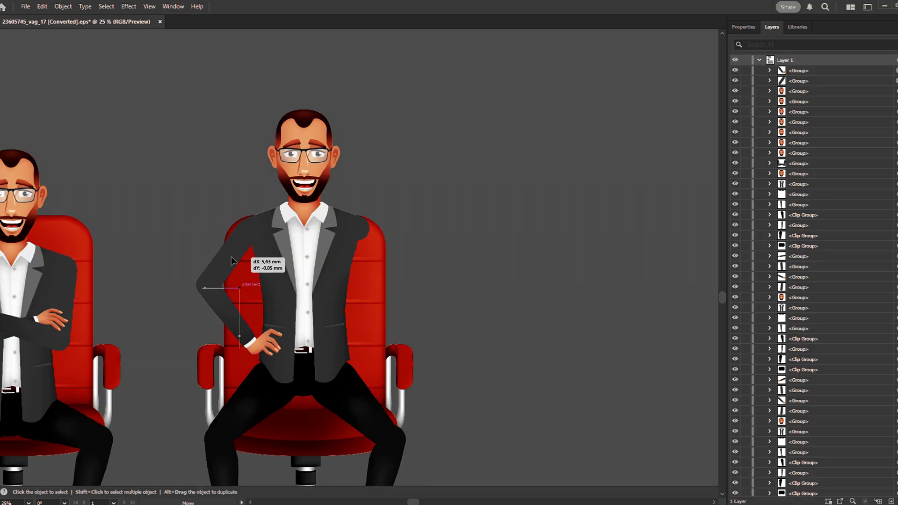
{"action": "left_click_drag", "start_coordinate": [195, 300], "coordinate": [269, 366]}
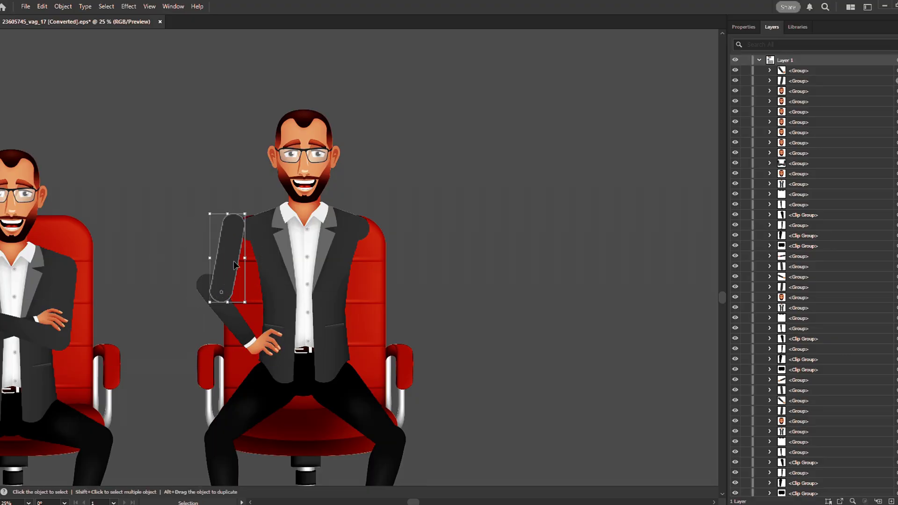
{"action": "left_click_drag", "start_coordinate": [232, 310], "coordinate": [243, 325]}
Reflect a copy of the arm and place it on the figure's other knee
{"action": "key", "text": "a"}
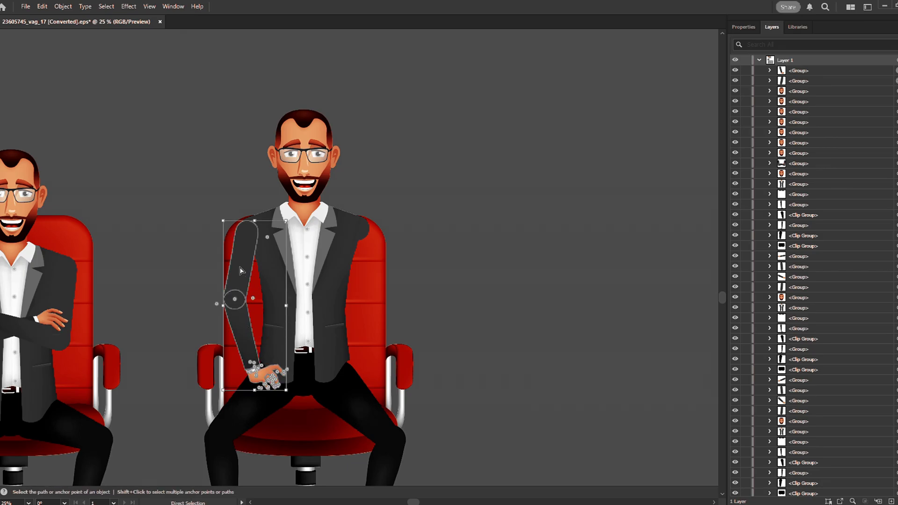
{"action": "key", "text": "v"}
{"action": "left_click_drag", "start_coordinate": [252, 272], "coordinate": [467, 244]}
{"action": "left_click", "coordinate": [63, 6]}
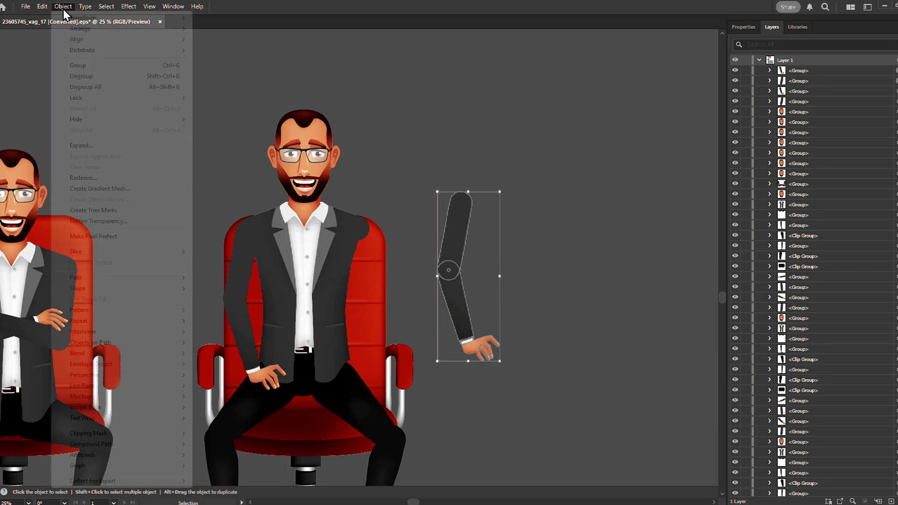
{"action": "left_click", "coordinate": [219, 55]}
{"action": "left_click", "coordinate": [451, 318]}
{"action": "left_click_drag", "start_coordinate": [451, 317], "coordinate": [369, 278]}
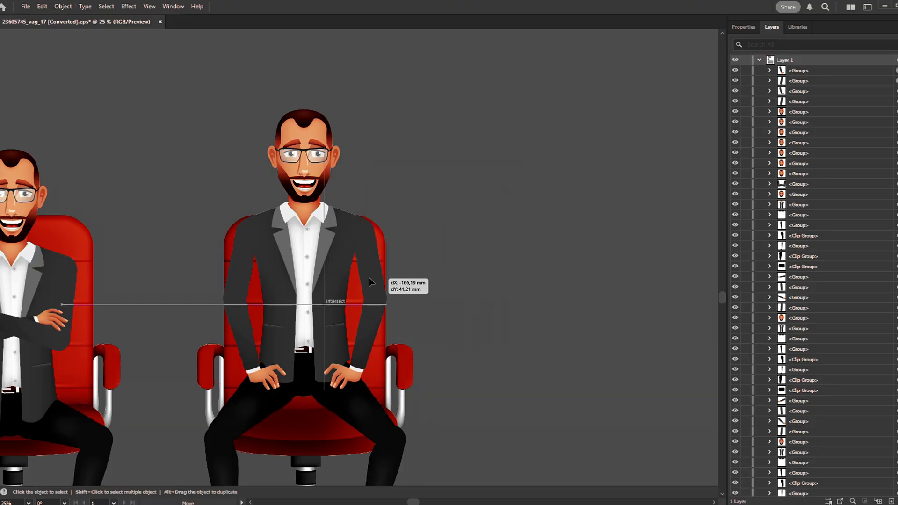
{"action": "scroll", "coordinate": [369, 277], "scroll_direction": "down", "scroll_amount": 2}
{"action": "left_click_drag", "start_coordinate": [351, 319], "coordinate": [318, 288]}
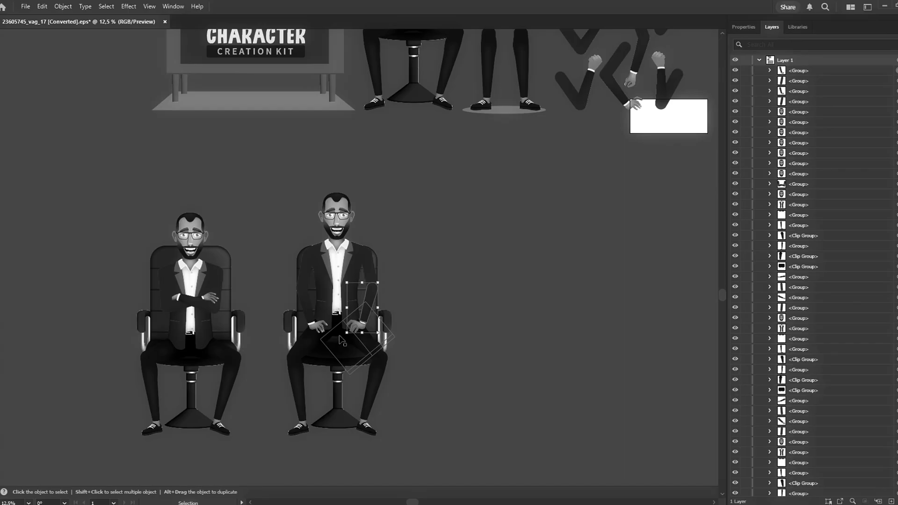
{"action": "scroll", "coordinate": [318, 288], "scroll_direction": "up", "scroll_amount": 2}
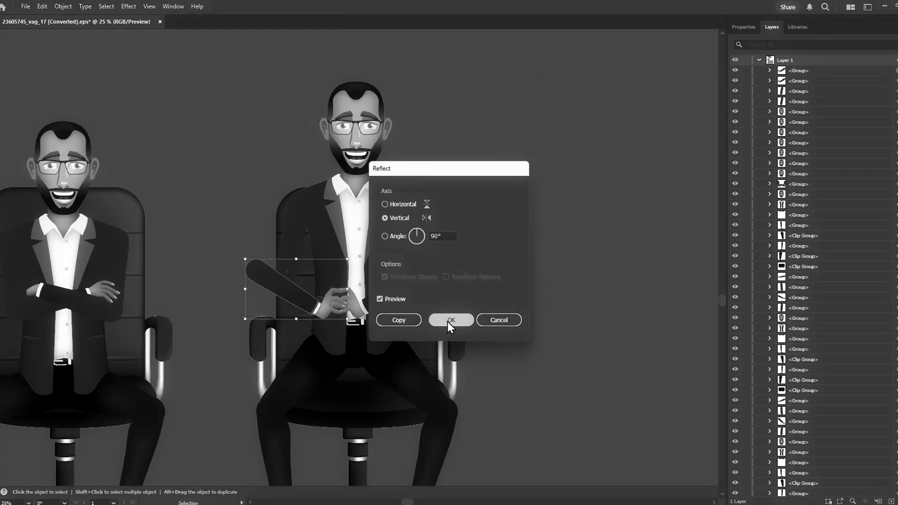
{"action": "left_click", "coordinate": [455, 316]}
{"action": "mouse_move", "coordinate": [345, 309]}
{"action": "left_mouse_down"}
{"action": "mouse_move", "coordinate": [303, 295]}
{"action": "mouse_move", "coordinate": [496, 308]}
{"action": "left_mouse_up"}
{"action": "scroll", "coordinate": [317, 291], "scroll_direction": "down", "scroll_amount": 2}
Raise the third figure's torso and arms and reposition its legs to rise from the chair
{"action": "left_click", "coordinate": [336, 295]}
{"action": "left_click", "coordinate": [497, 307]}
{"action": "scroll", "coordinate": [496, 307], "scroll_direction": "up", "scroll_amount": 3}
{"action": "scroll", "coordinate": [493, 83], "scroll_direction": "down", "scroll_amount": 2}
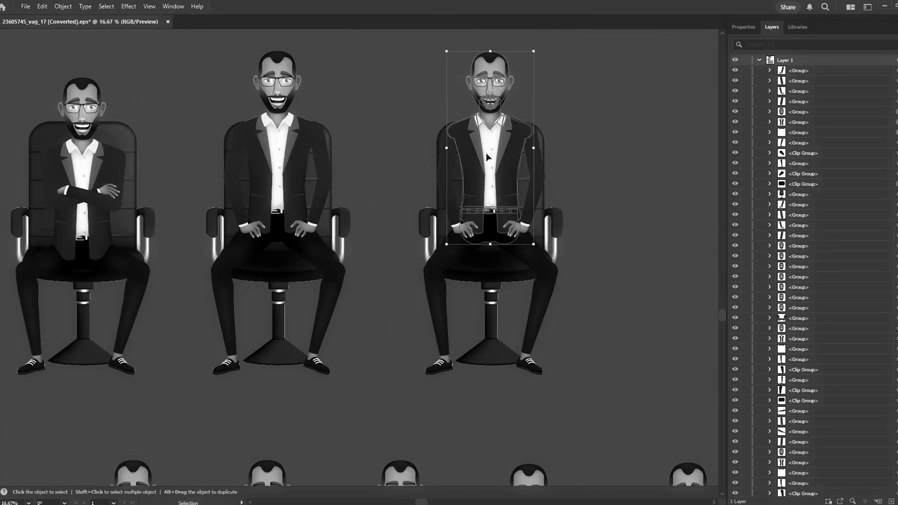
{"action": "left_click_drag", "start_coordinate": [488, 158], "coordinate": [487, 136]}
{"action": "left_click", "coordinate": [452, 207]}
{"action": "left_click_drag", "start_coordinate": [531, 179], "coordinate": [531, 158]}
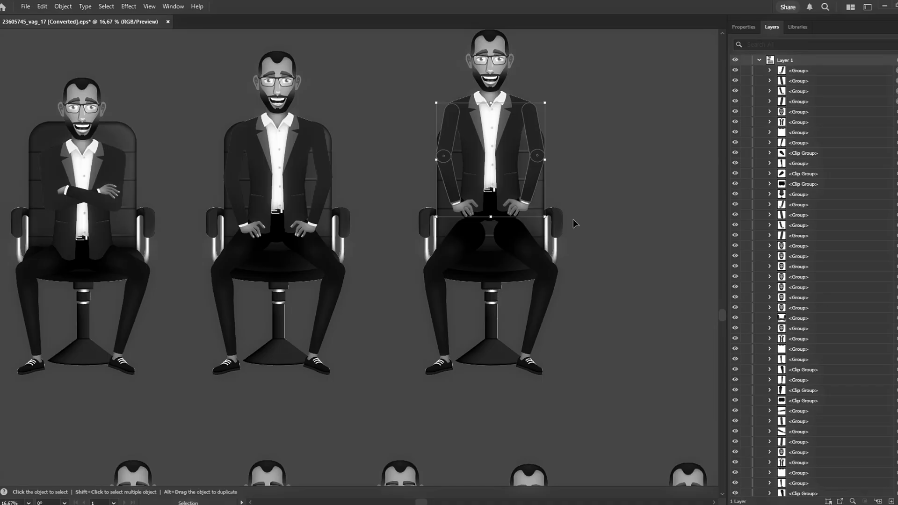
{"action": "left_click_drag", "start_coordinate": [527, 260], "coordinate": [521, 249]}
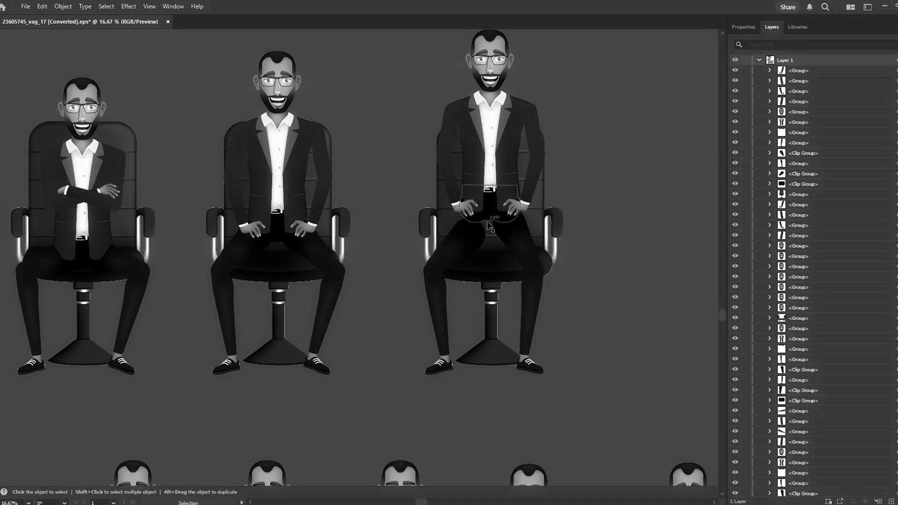
{"action": "left_click_drag", "start_coordinate": [483, 213], "coordinate": [449, 249]}
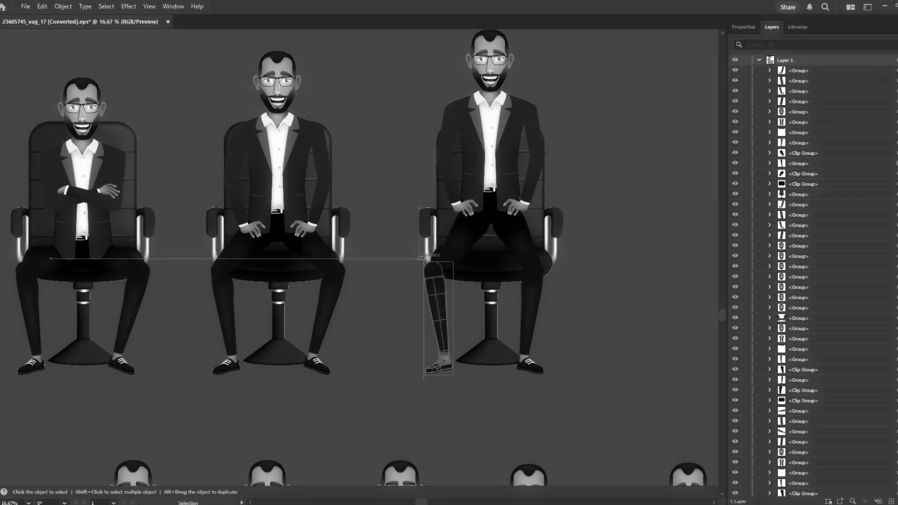
{"action": "scroll", "coordinate": [449, 249], "scroll_direction": "down", "scroll_amount": 1}
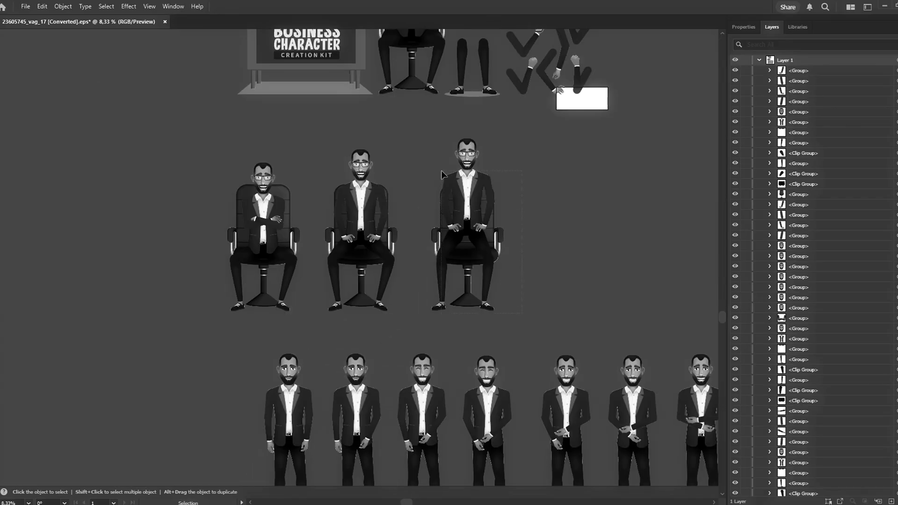
Duplicate the rising figure to the right and swap its seated legs for copied standing legs
{"action": "left_click_drag", "start_coordinate": [453, 204], "coordinate": [565, 203], "text": "alt"}
{"action": "scroll", "coordinate": [582, 182], "scroll_direction": "down", "scroll_amount": 2}
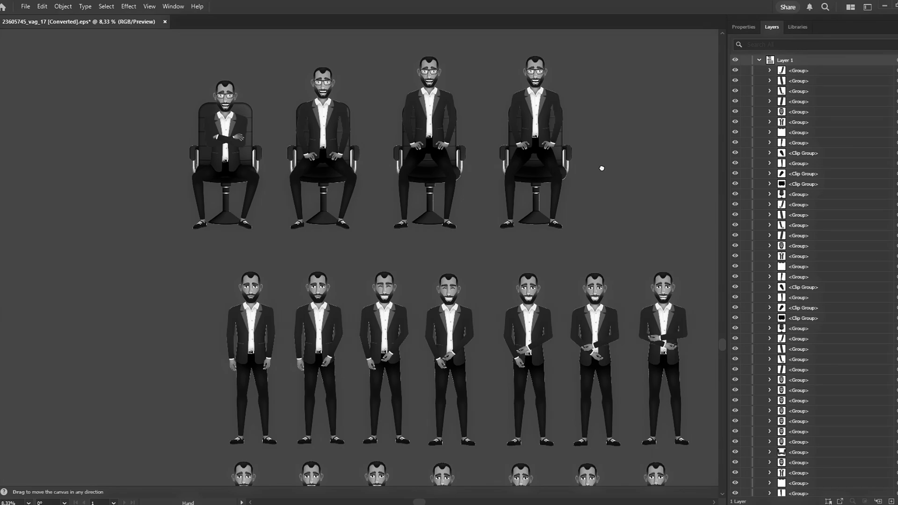
{"action": "left_click", "coordinate": [512, 374]}
{"action": "mouse_move", "coordinate": [523, 390]}
{"action": "left_mouse_down", "text": "alt"}
{"action": "mouse_move", "coordinate": [608, 174]}
{"action": "mouse_move", "coordinate": [531, 172]}
{"action": "left_mouse_up", "text": "alt"}
{"action": "left_click", "coordinate": [534, 190]}
{"action": "key", "text": "Delete"}
{"action": "left_click", "coordinate": [609, 174]}
{"action": "scroll", "coordinate": [531, 169], "scroll_direction": "up", "scroll_amount": 1}
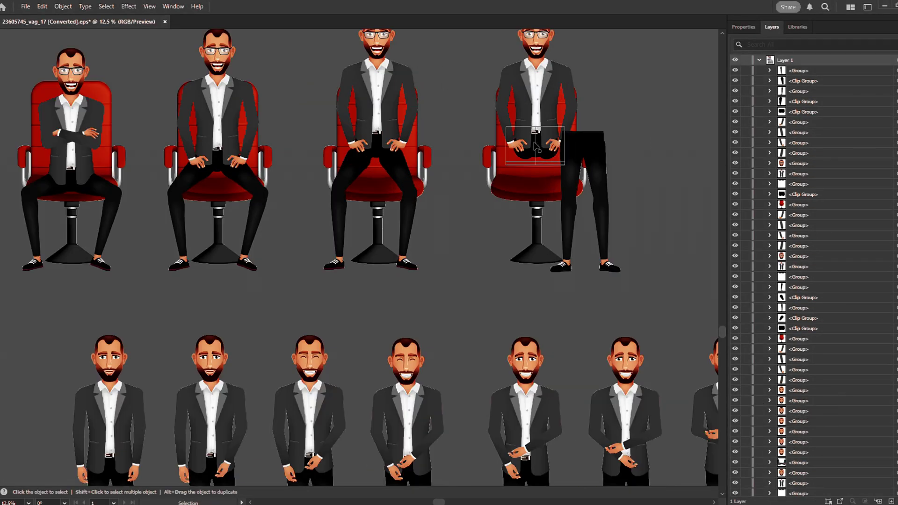
{"action": "right_click", "coordinate": [536, 42]}
{"action": "left_click_drag", "start_coordinate": [540, 42], "coordinate": [555, 154]}
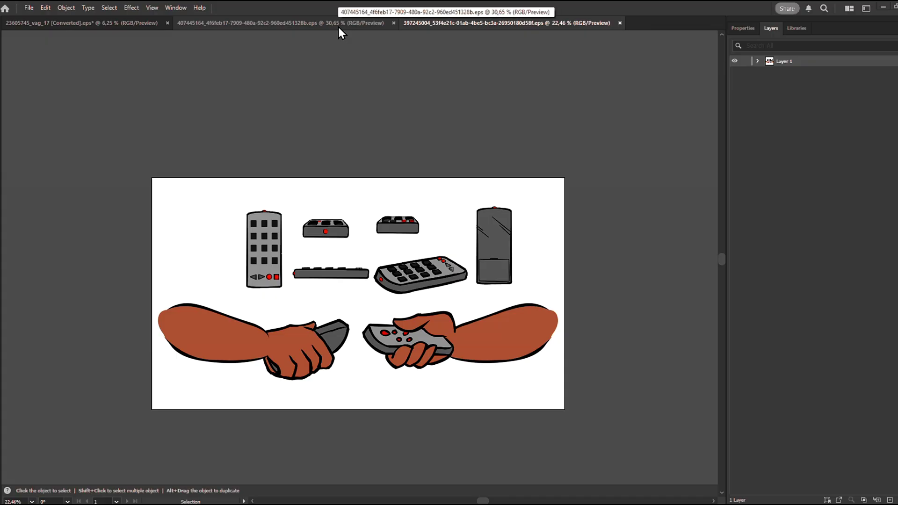
Duplicate the raised-fist arm and move the phone-holding arm to the right
{"action": "left_click", "coordinate": [340, 28]}
{"action": "scroll", "coordinate": [372, 242], "scroll_direction": "down", "scroll_amount": 2}
{"action": "key", "text": "ctrl+shift+Tab"}
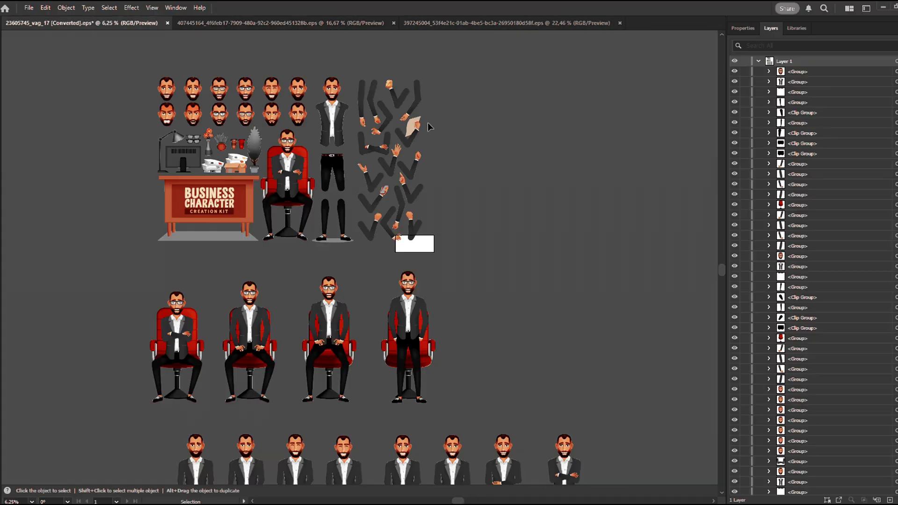
{"action": "scroll", "coordinate": [428, 123], "scroll_direction": "up", "scroll_amount": 3}
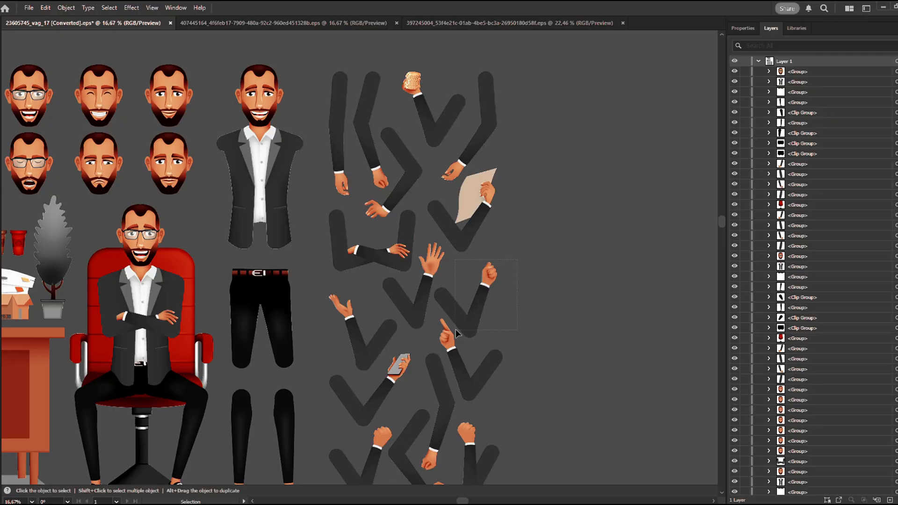
{"action": "left_click_drag", "start_coordinate": [454, 318], "coordinate": [579, 325]}
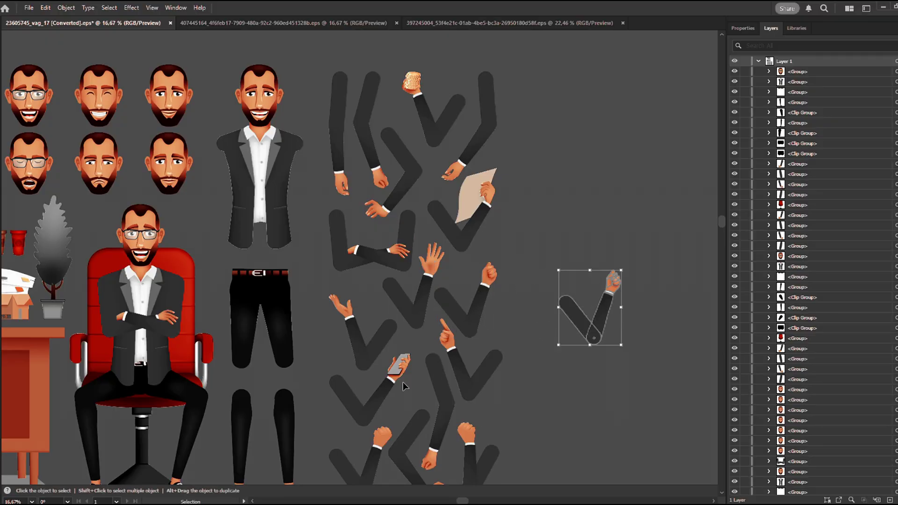
{"action": "left_click_drag", "start_coordinate": [372, 401], "coordinate": [598, 406]}
{"action": "scroll", "coordinate": [407, 241], "scroll_direction": "up", "scroll_amount": 2}
Paste the remote from the remote sheet, rotate it about 46°, and set it on the open hand
{"action": "key", "text": "ctrl+shift+Tab"}
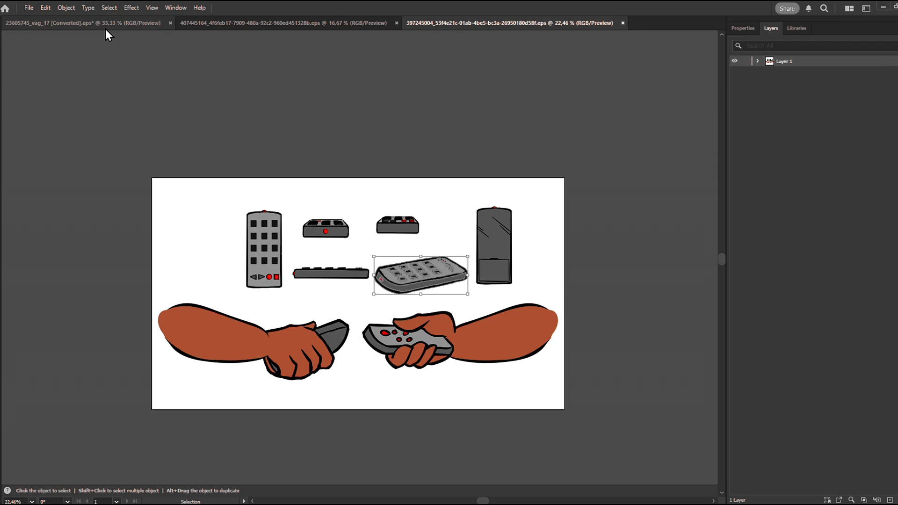
{"action": "key", "text": "ctrl+c"}
{"action": "key", "text": "ctrl+Tab"}
{"action": "key", "text": "ctrl+v"}
{"action": "key", "text": "v"}
{"action": "left_click_drag", "start_coordinate": [360, 256], "coordinate": [531, 349]}
{"action": "left_click_drag", "start_coordinate": [600, 379], "coordinate": [584, 326]}
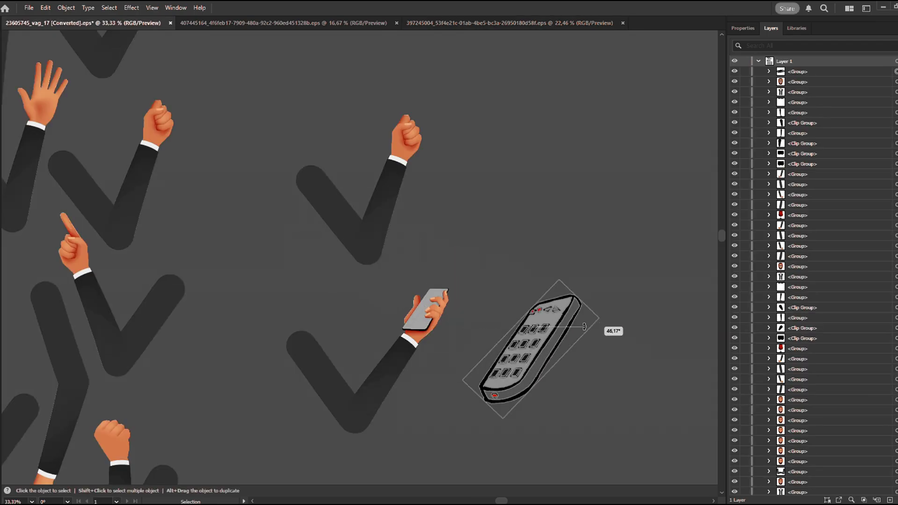
{"action": "left_click", "coordinate": [602, 372]}
{"action": "scroll", "coordinate": [569, 339], "scroll_direction": "up", "scroll_amount": 3}
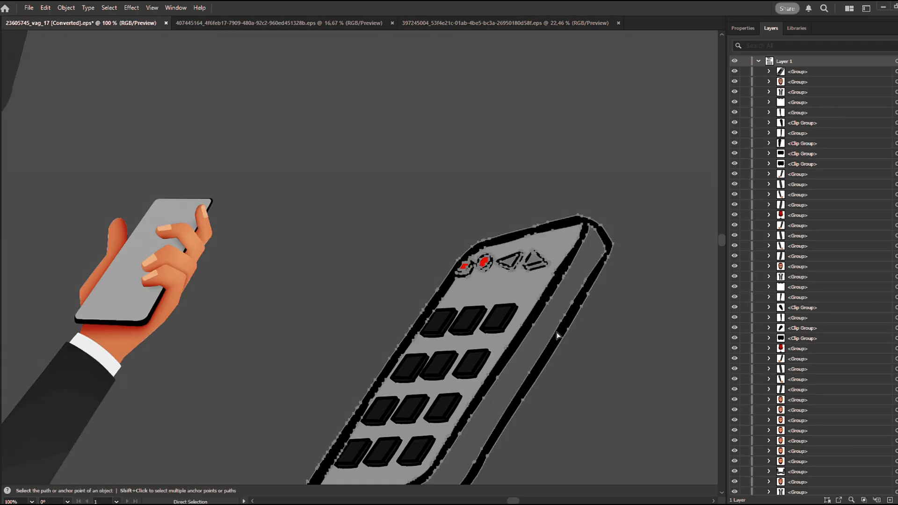
{"action": "scroll", "coordinate": [211, 196], "scroll_direction": "down", "scroll_amount": 2}
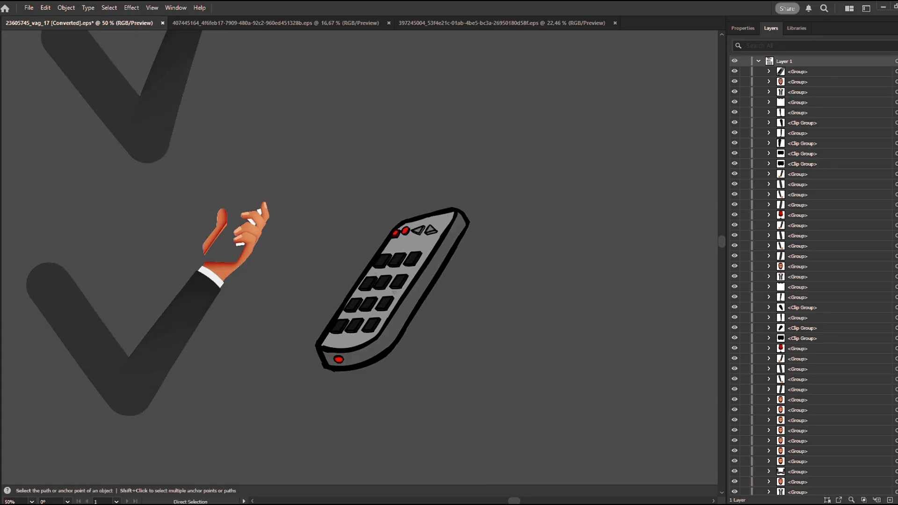
{"action": "left_click_drag", "start_coordinate": [406, 229], "coordinate": [241, 232]}
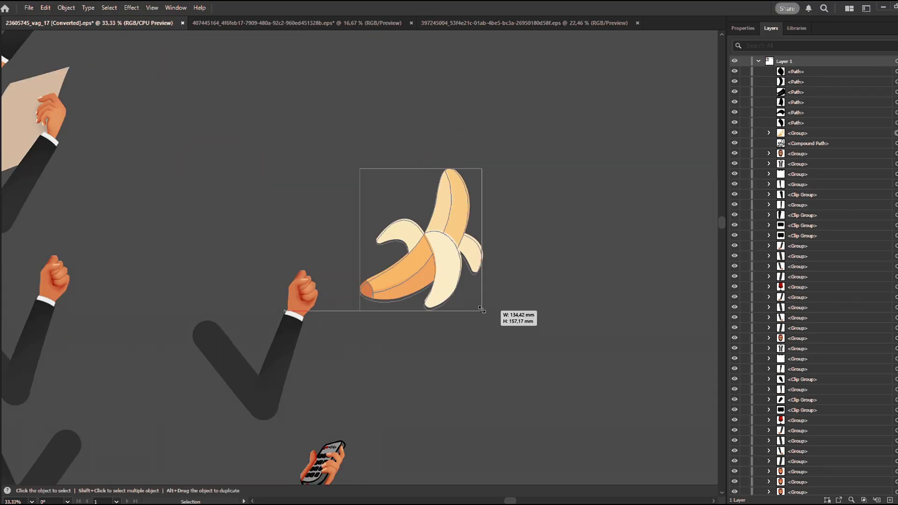
Shrink the banana into the fist and bring the finger shape in front of it
{"action": "mouse_move", "coordinate": [482, 309]}
{"action": "left_mouse_down"}
{"action": "mouse_move", "coordinate": [360, 221]}
{"action": "mouse_move", "coordinate": [391, 212]}
{"action": "mouse_move", "coordinate": [305, 297]}
{"action": "left_mouse_up"}
{"action": "scroll", "coordinate": [306, 298], "scroll_direction": "up", "scroll_amount": 3}
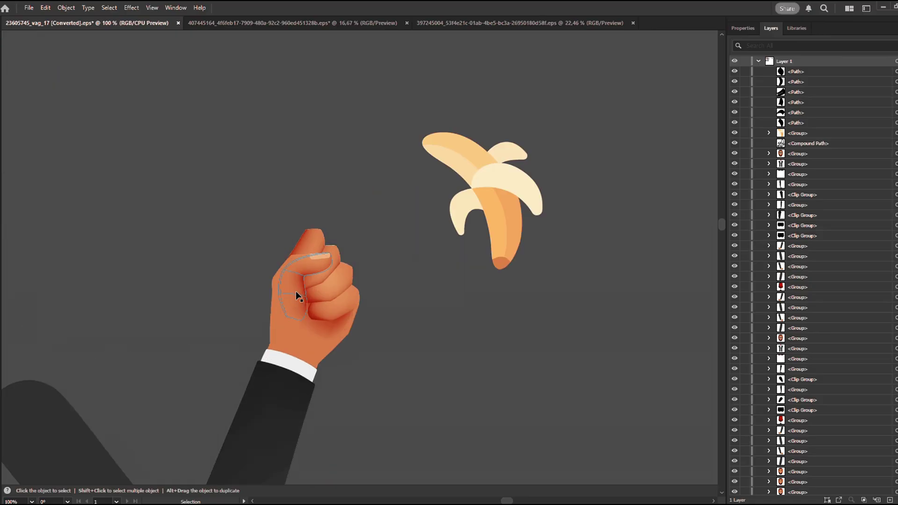
{"action": "scroll", "coordinate": [295, 291], "scroll_direction": "up", "scroll_amount": 2}
{"action": "double_click", "coordinate": [374, 326]}
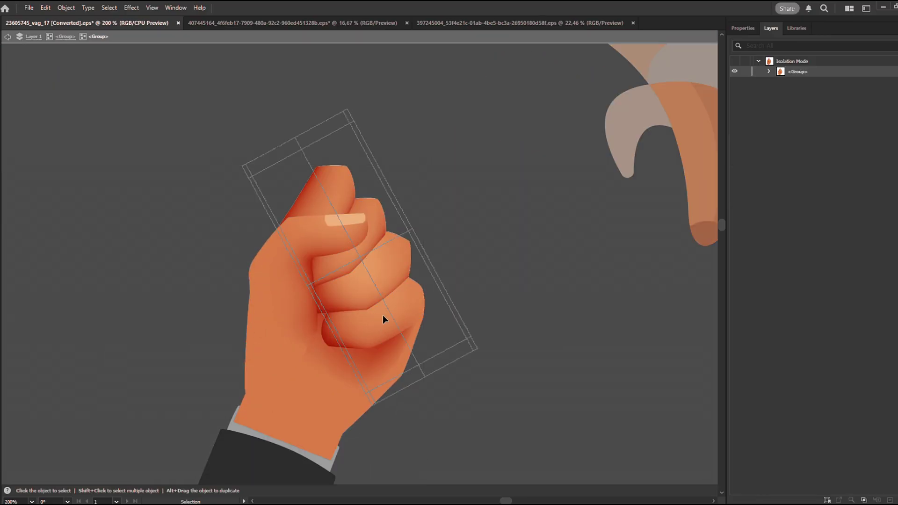
{"action": "left_click", "coordinate": [382, 319]}
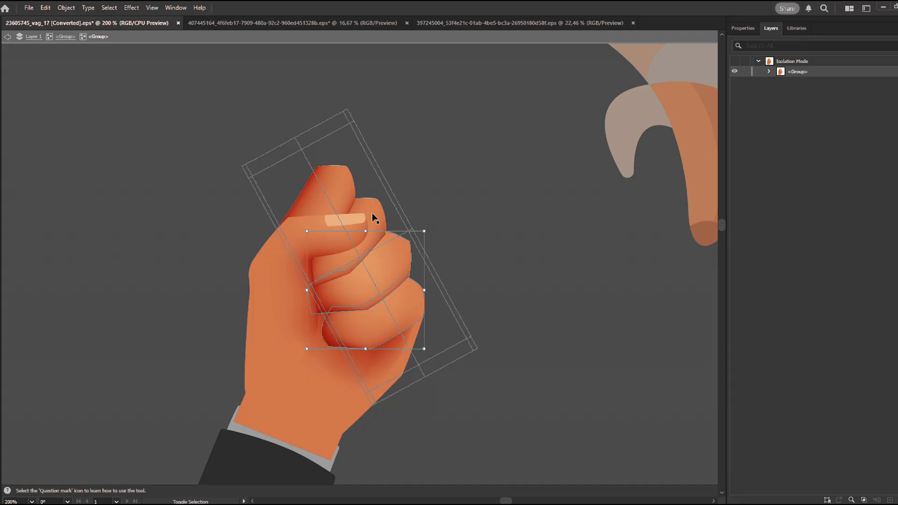
{"action": "key", "text": "Escape"}
{"action": "scroll", "coordinate": [372, 213], "scroll_direction": "up", "scroll_amount": 1}
{"action": "right_click", "coordinate": [428, 295]}
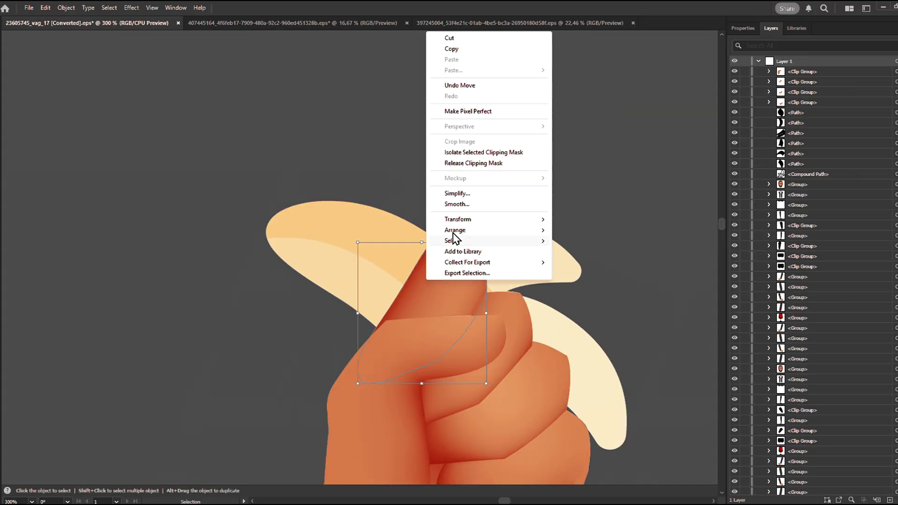
{"action": "left_click", "coordinate": [457, 217]}
{"action": "scroll", "coordinate": [458, 217], "scroll_direction": "down", "scroll_amount": 6}
{"action": "left_click_drag", "start_coordinate": [372, 228], "coordinate": [393, 232]}
{"action": "scroll", "coordinate": [478, 258], "scroll_direction": "up", "scroll_amount": 3}
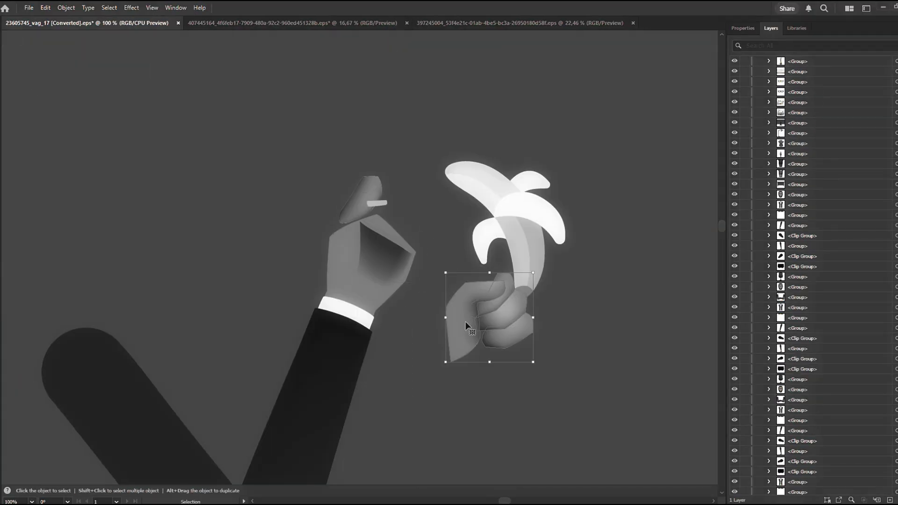
Place the banana-holding fist onto the arm end, undoing a trial rotation
{"action": "left_click_drag", "start_coordinate": [484, 260], "coordinate": [570, 383]}
{"action": "key", "text": "ctrl+z"}
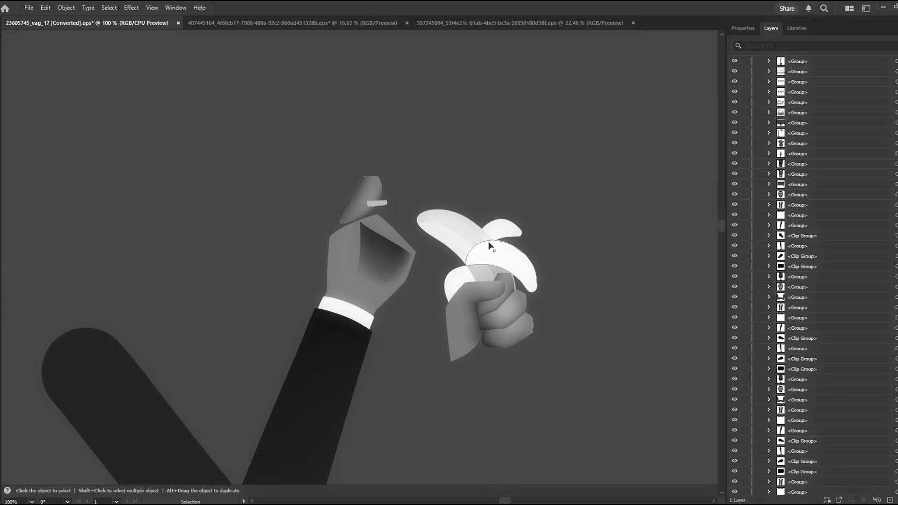
{"action": "key", "text": "ctrl+z"}
{"action": "key", "text": "ctrl+z"}
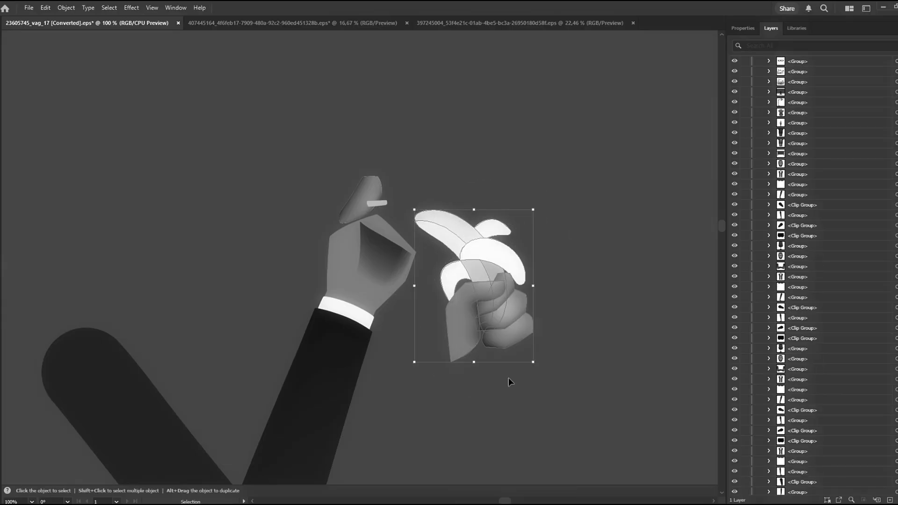
{"action": "mouse_move", "coordinate": [487, 292]}
{"action": "left_mouse_down"}
{"action": "mouse_move", "coordinate": [395, 259]}
{"action": "mouse_move", "coordinate": [383, 244]}
{"action": "left_mouse_up"}
{"action": "left_click", "coordinate": [503, 293]}
{"action": "scroll", "coordinate": [502, 296], "scroll_direction": "down", "scroll_amount": 3}
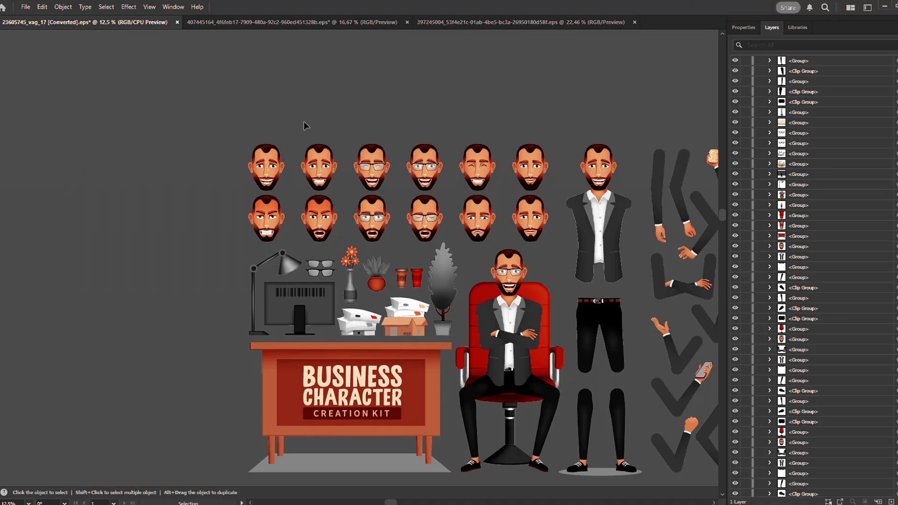
Bring a laughing face to the rows and paste a laughing head onto the rightmost figure
{"action": "left_click_drag", "start_coordinate": [327, 175], "coordinate": [440, 116]}
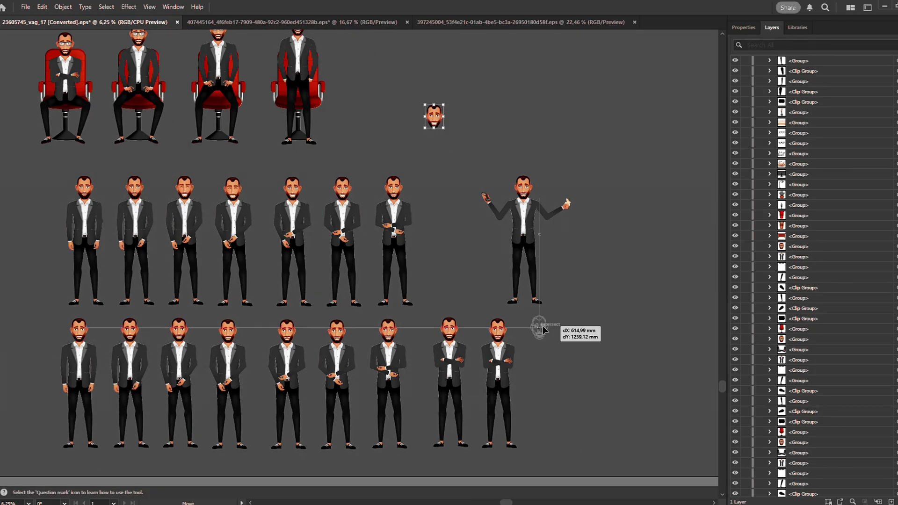
{"action": "left_click_drag", "start_coordinate": [543, 326], "coordinate": [575, 321]}
{"action": "left_click_drag", "start_coordinate": [498, 354], "coordinate": [543, 353]}
{"action": "scroll", "coordinate": [582, 320], "scroll_direction": "up", "scroll_amount": 3}
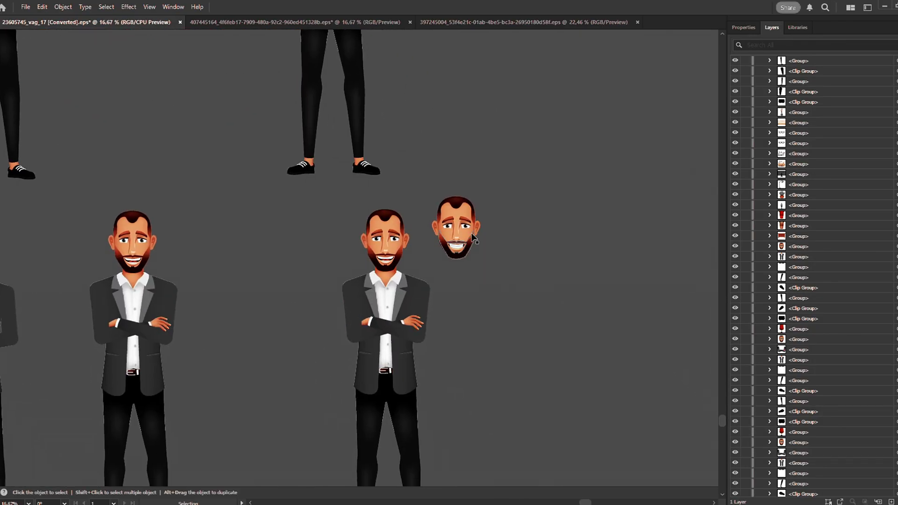
{"action": "left_click_drag", "start_coordinate": [475, 239], "coordinate": [528, 239]}
{"action": "scroll", "coordinate": [389, 239], "scroll_direction": "down", "scroll_amount": 2}
{"action": "left_click_drag", "start_coordinate": [390, 169], "coordinate": [555, 165]}
{"action": "scroll", "coordinate": [418, 351], "scroll_direction": "down", "scroll_amount": 4}
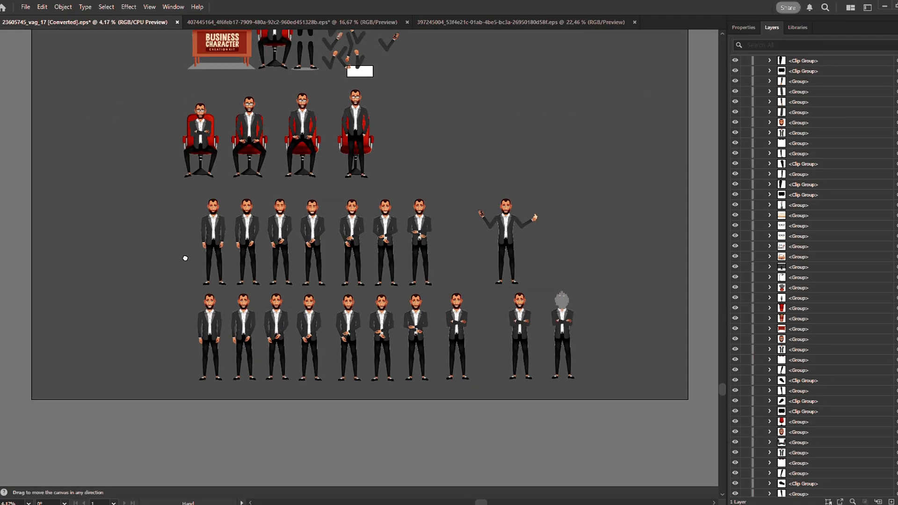
{"action": "scroll", "coordinate": [496, 203], "scroll_direction": "up", "scroll_amount": 2}
{"action": "scroll", "coordinate": [496, 203], "scroll_direction": "up", "scroll_amount": 3}
{"action": "scroll", "coordinate": [568, 458], "scroll_direction": "down", "scroll_amount": 3}
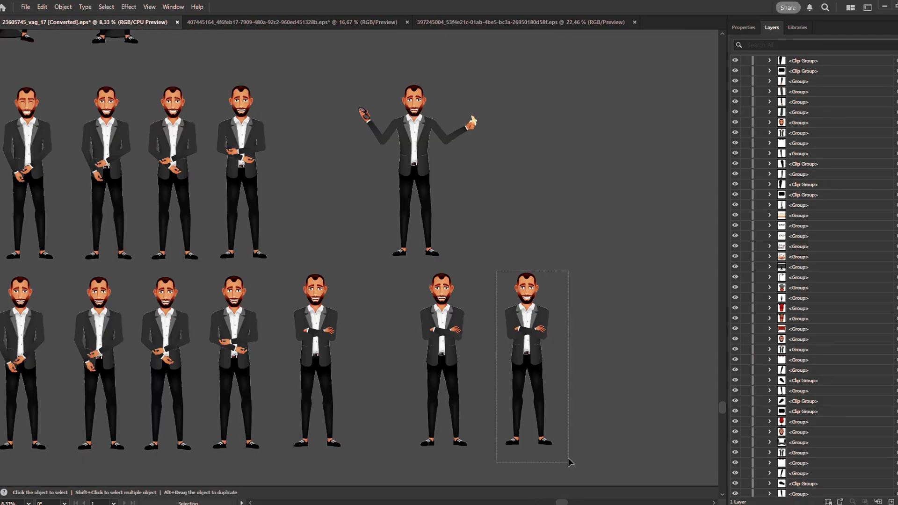
{"action": "scroll", "coordinate": [573, 412], "scroll_direction": "up", "scroll_amount": 5}
{"action": "scroll", "coordinate": [573, 413], "scroll_direction": "up", "scroll_amount": 2}
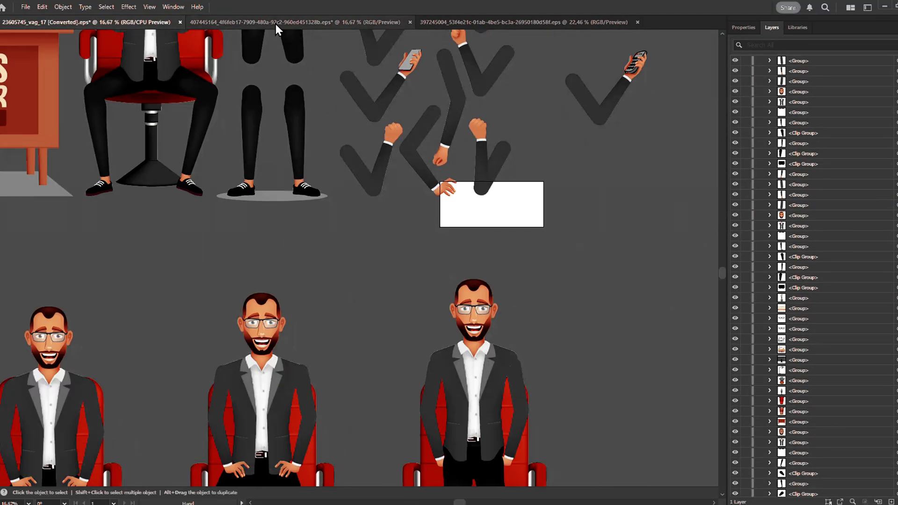
{"action": "scroll", "coordinate": [421, 252], "scroll_direction": "down", "scroll_amount": 5}
{"action": "scroll", "coordinate": [552, 228], "scroll_direction": "right", "scroll_amount": 3}
{"action": "right_click", "coordinate": [551, 228]}
{"action": "left_click", "coordinate": [674, 287]}
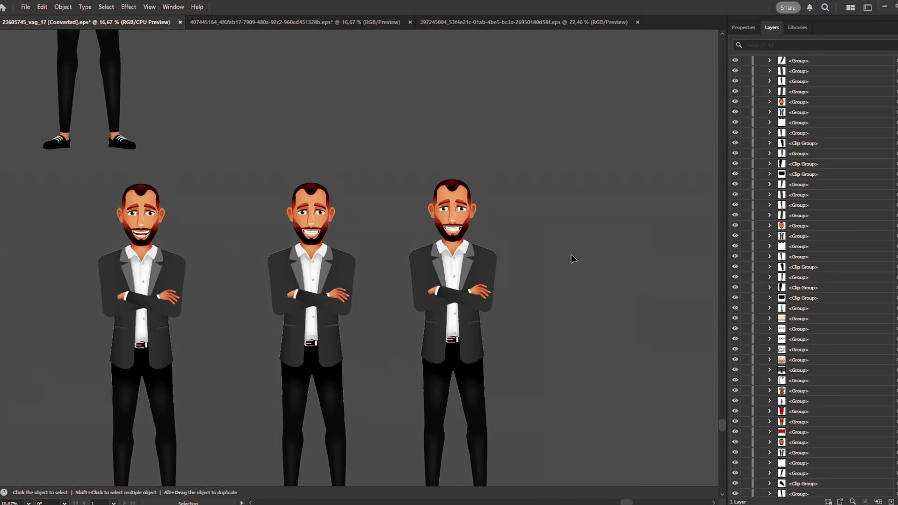
{"action": "scroll", "coordinate": [572, 258], "scroll_direction": "down", "scroll_amount": 2}
{"action": "mouse_move", "coordinate": [552, 361]}
{"action": "left_mouse_down"}
{"action": "mouse_move", "coordinate": [561, 327]}
{"action": "mouse_move", "coordinate": [570, 329]}
{"action": "left_mouse_up"}
{"action": "scroll", "coordinate": [550, 318], "scroll_direction": "up", "scroll_amount": 2}
{"action": "scroll", "coordinate": [536, 384], "scroll_direction": "up", "scroll_amount": 2}
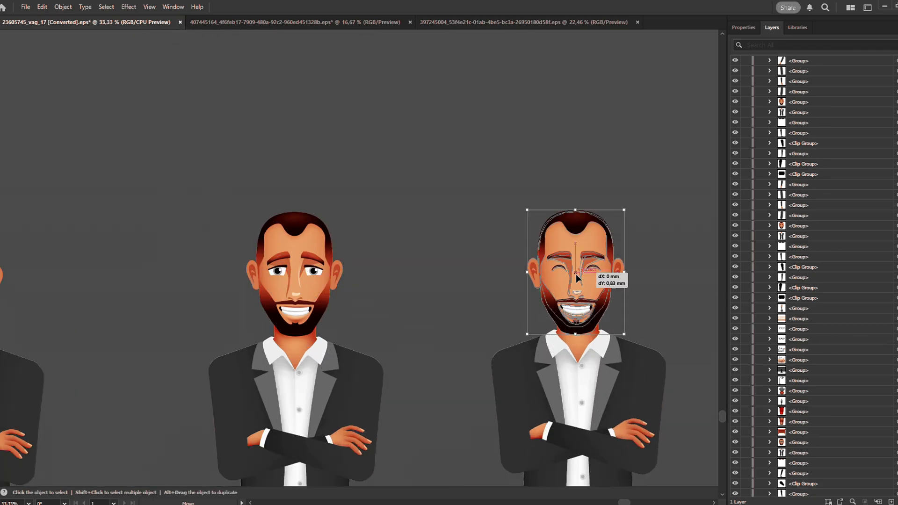
Nudge the left figure's head up and back down for the head-bob
{"action": "left_click_drag", "start_coordinate": [237, 305], "coordinate": [361, 307]}
{"action": "left_click_drag", "start_coordinate": [98, 291], "coordinate": [97, 285]}
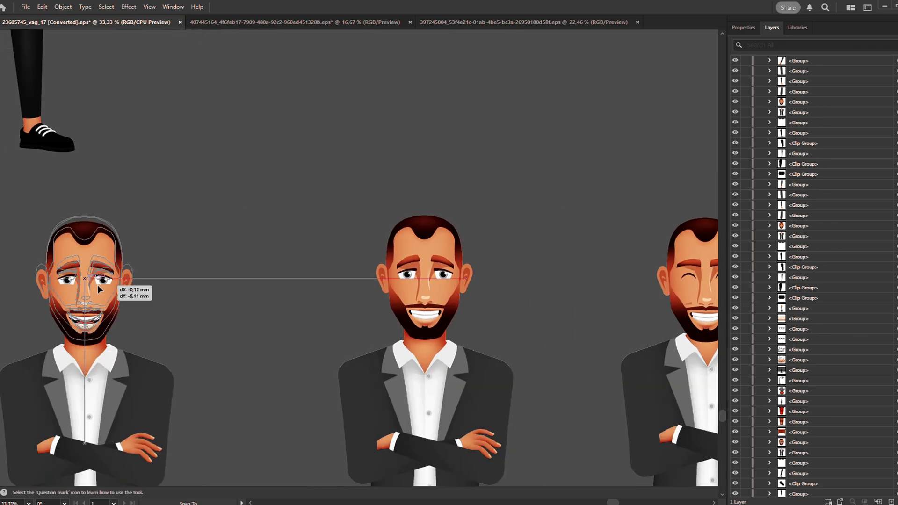
{"action": "left_click", "coordinate": [157, 298]}
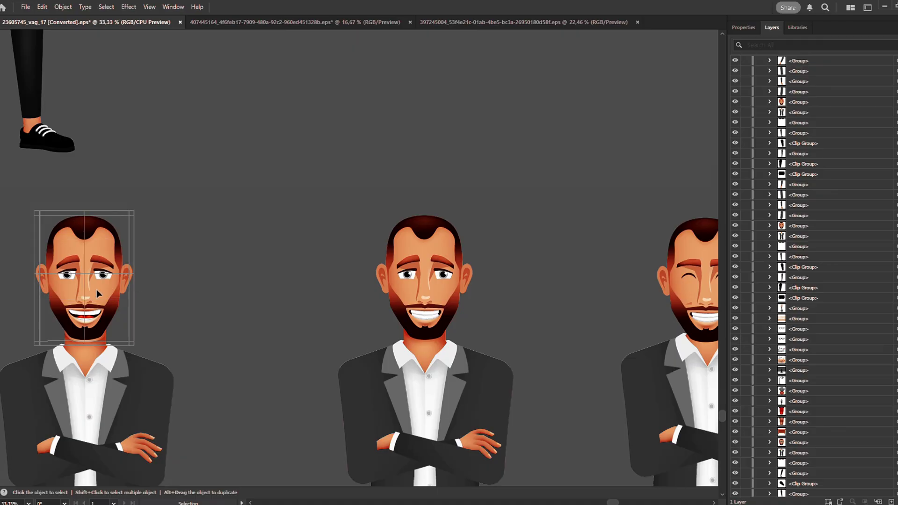
{"action": "left_click_drag", "start_coordinate": [96, 289], "coordinate": [97, 295]}
{"action": "left_click", "coordinate": [187, 290]}
Duplicate the third crossed-arm figure as a fourth frame to the right
{"action": "key", "text": "space"}
{"action": "key", "text": "ctrl+minus"}
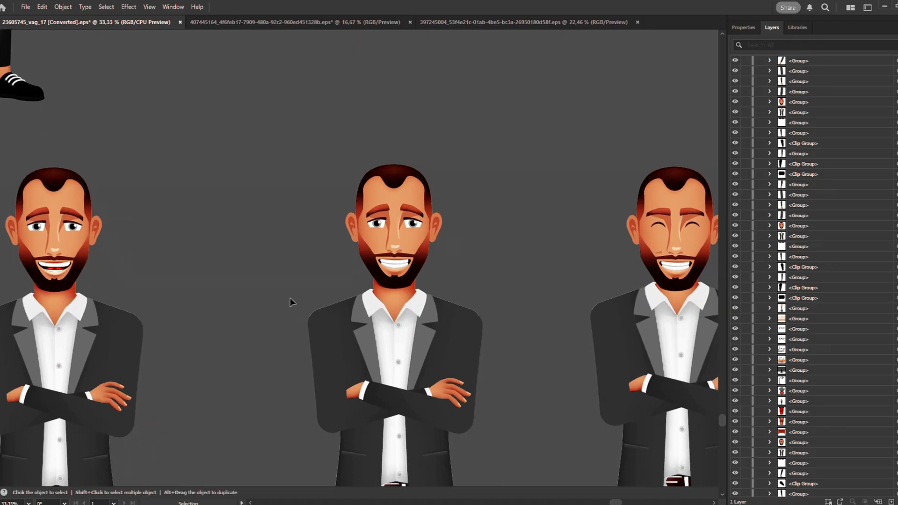
{"action": "key", "text": "ctrl+minus"}
{"action": "left_click_drag", "start_coordinate": [452, 152], "coordinate": [609, 151]}
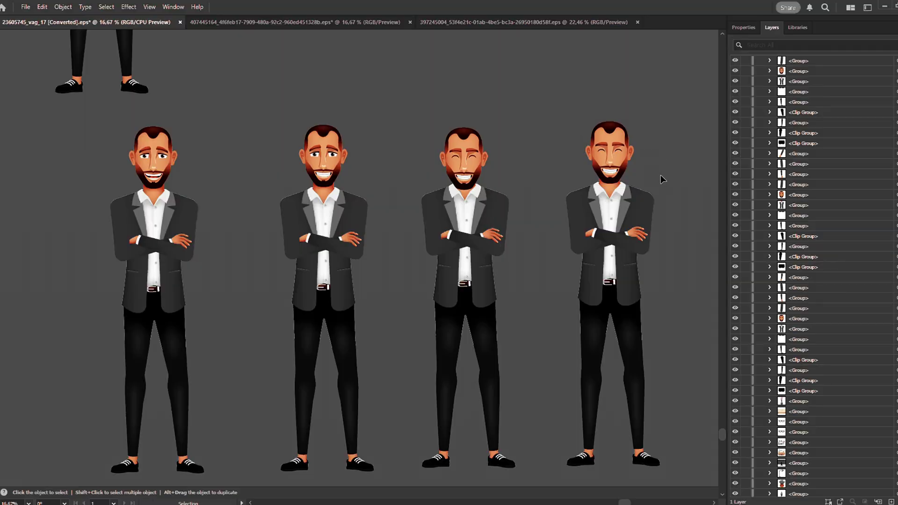